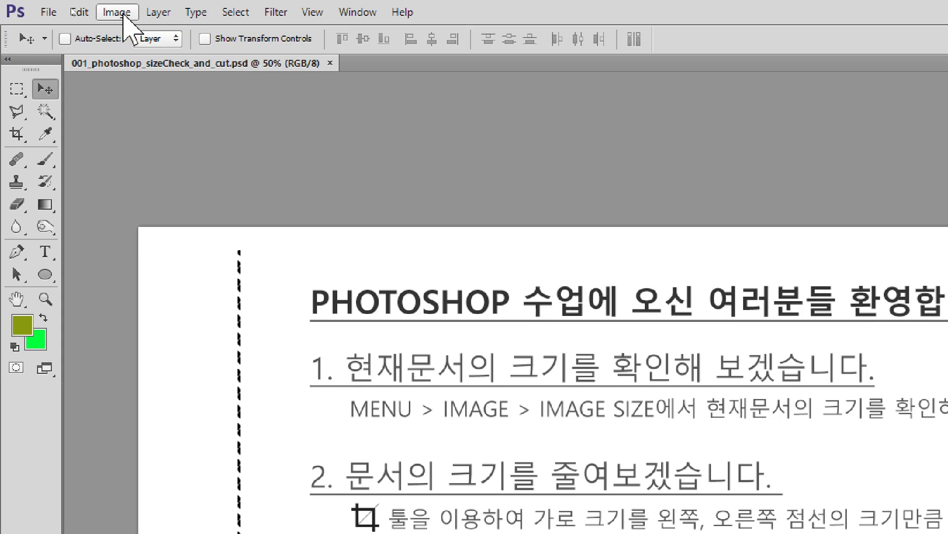
# Step: Open the Image Size settings to check the document's pixel dimensions, moving the dialog clear of the artwork
pyautogui.click(126, 14)
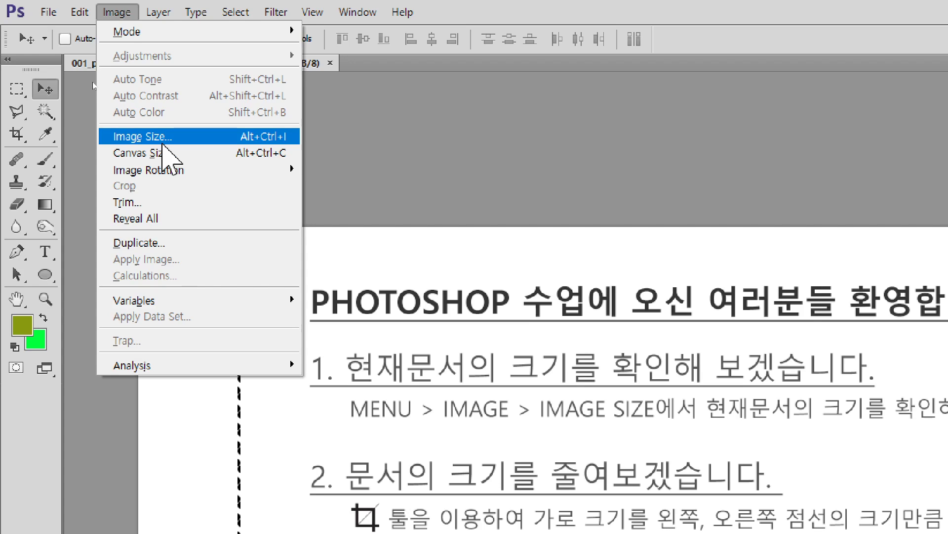
pyautogui.click(163, 142)
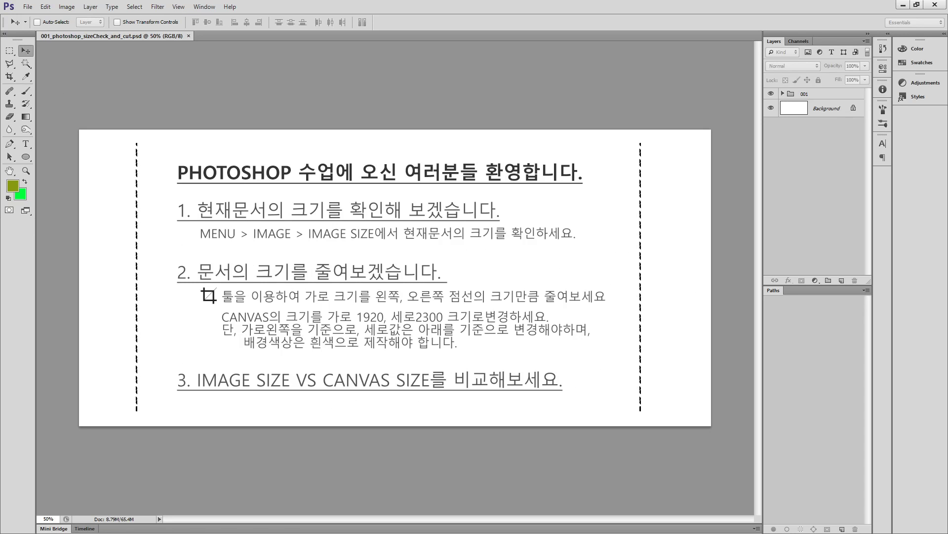
pyautogui.moveTo(118, 252); pyautogui.dragTo(307, 134)
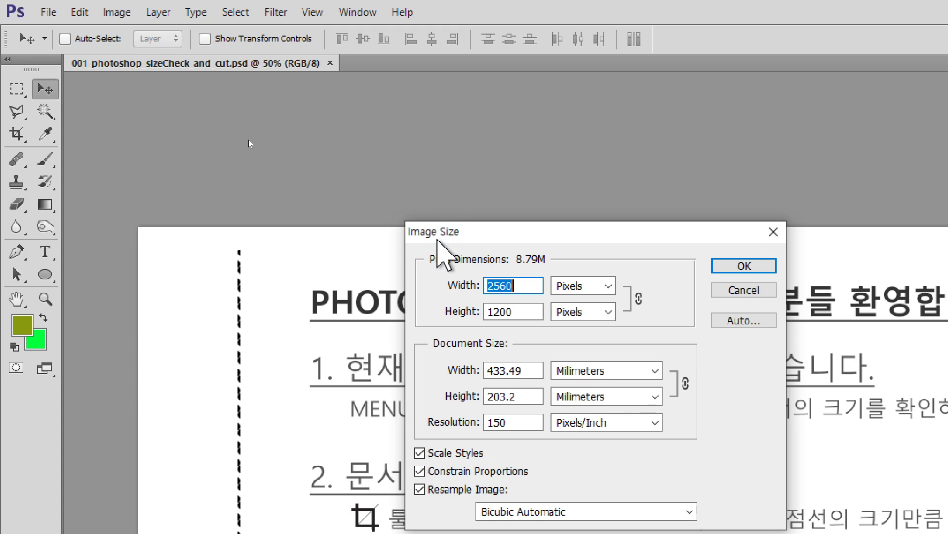
pyautogui.moveTo(557, 233); pyautogui.dragTo(528, 106)
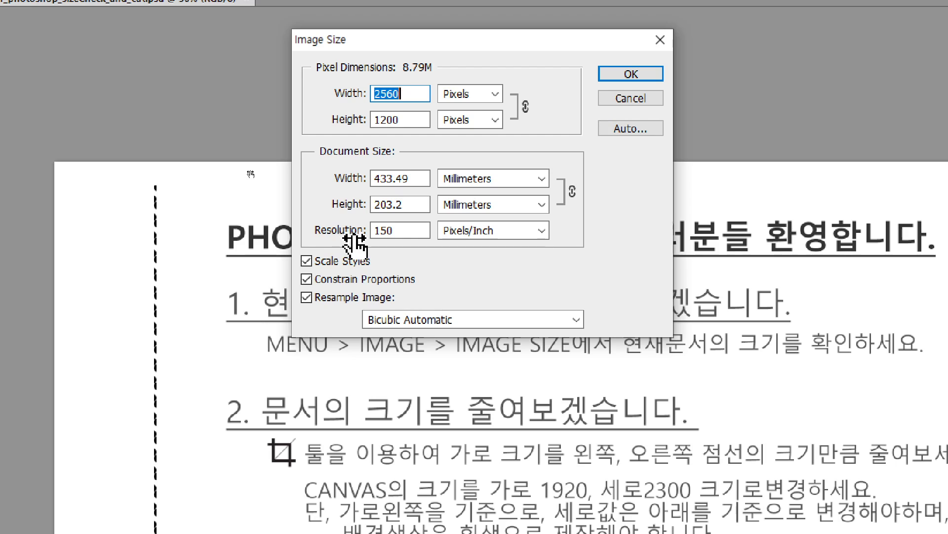
# Step: Try resolutions of 72, 300 and 150 pixels/inch in the Image Size settings, and discard the changes
pyautogui.moveTo(401, 231); pyautogui.dragTo(370, 230)
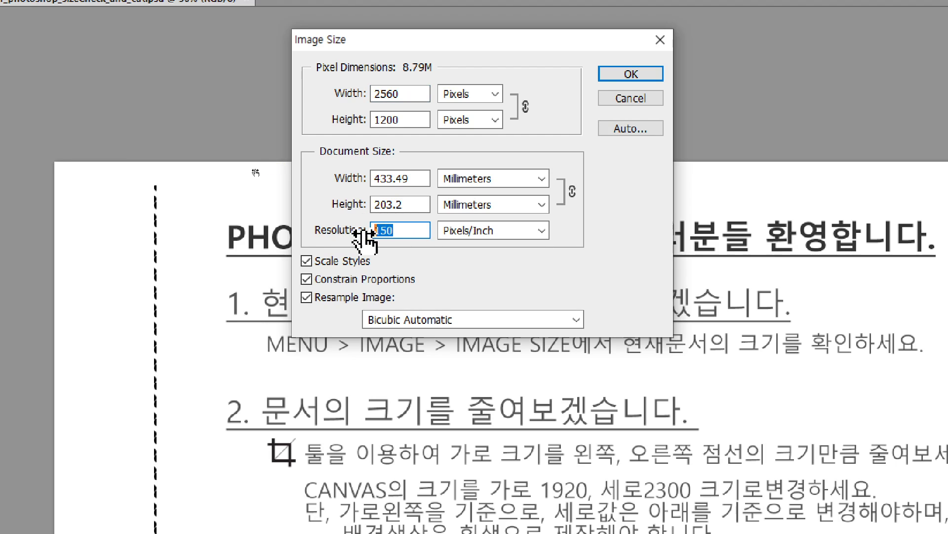
pyautogui.write('72')
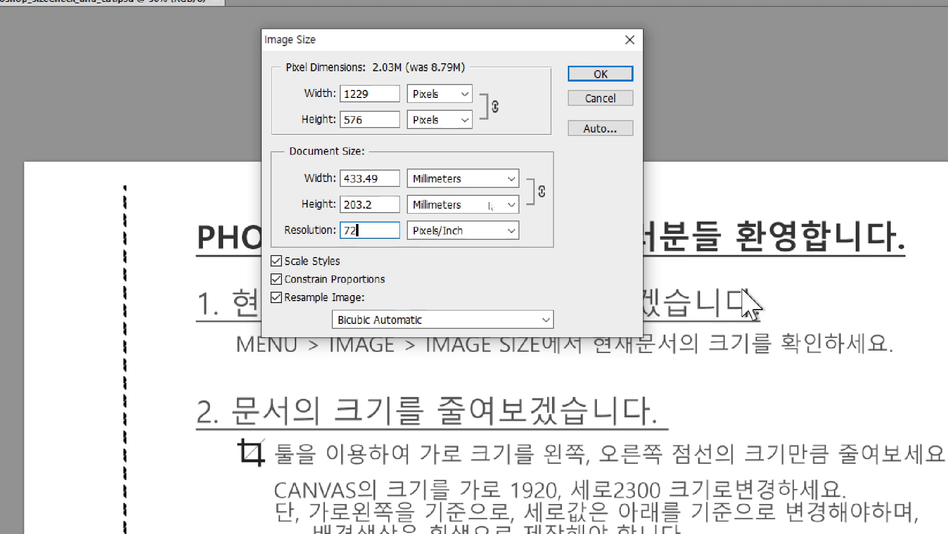
pyautogui.press('BackSpace')
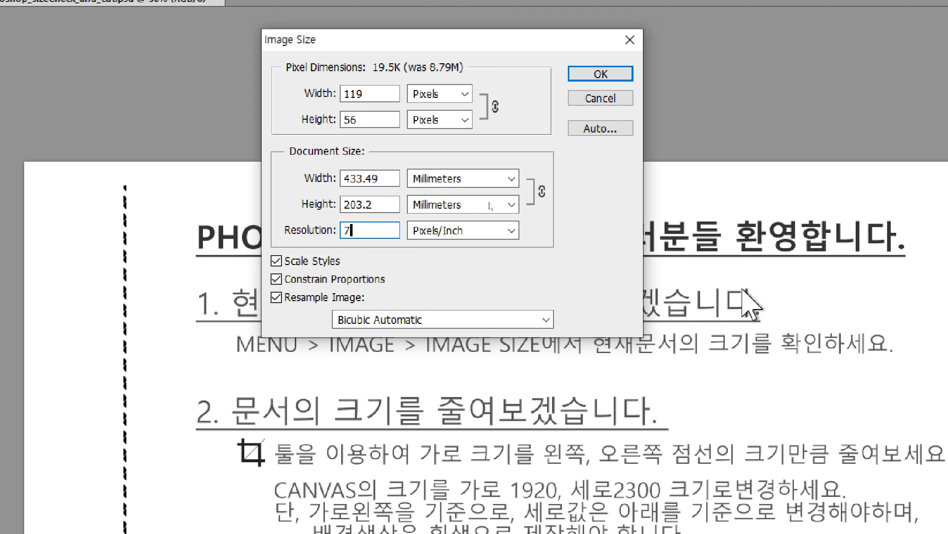
pyautogui.write('300')
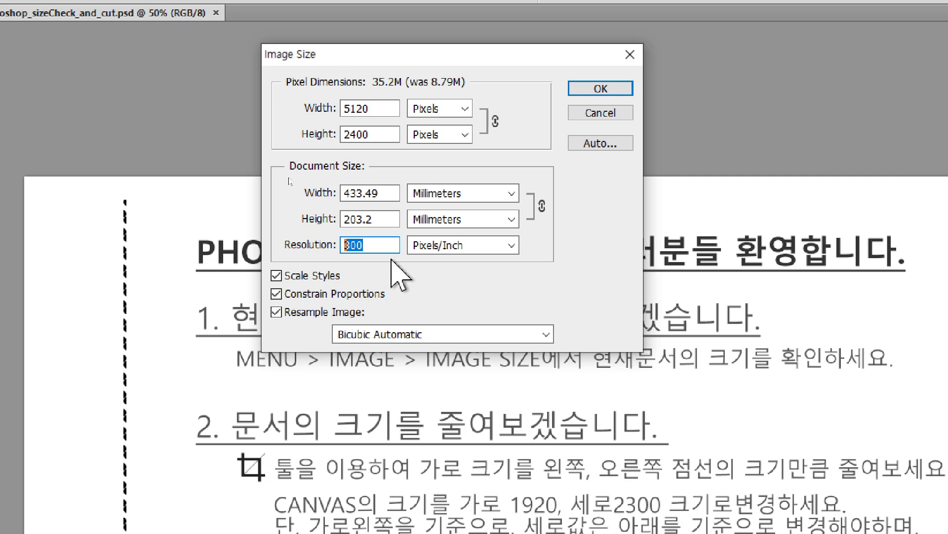
pyautogui.write('150')
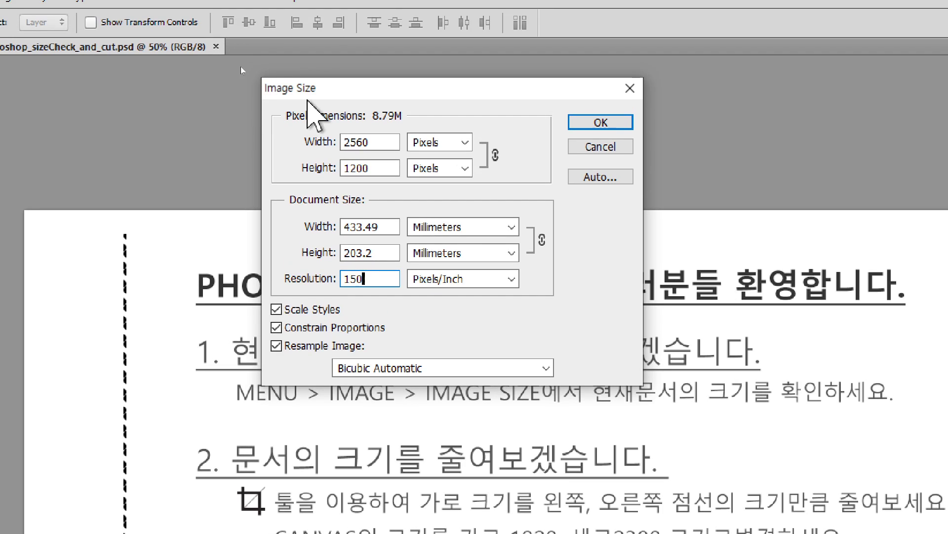
pyautogui.click(603, 148)
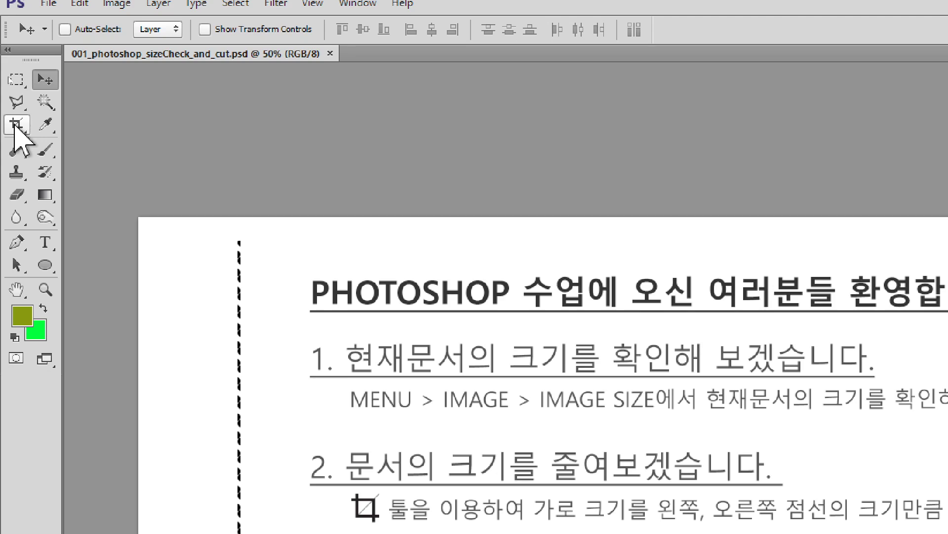
# Step: Crop the document's width to the two vertical dashed lines with the Crop Tool, keeping the full height
pyautogui.click(15, 127)
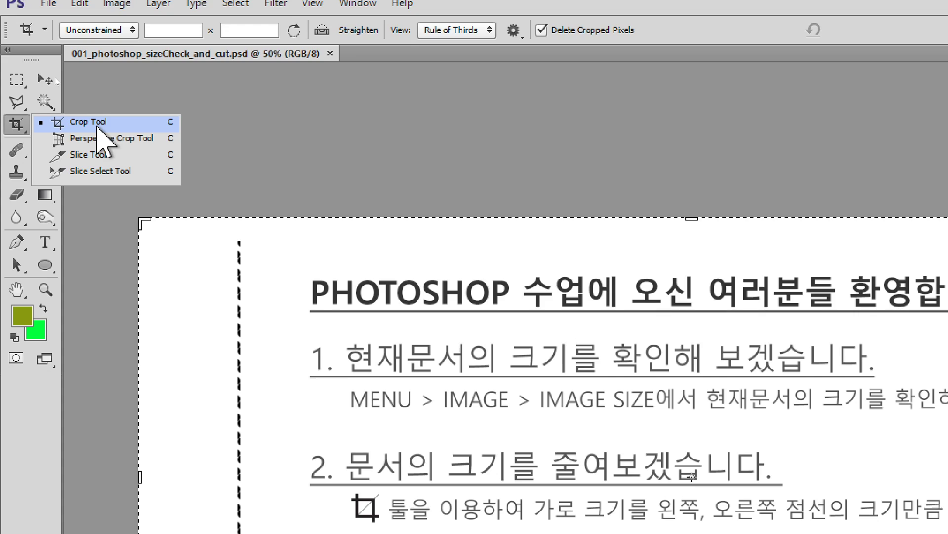
pyautogui.click(20, 126)
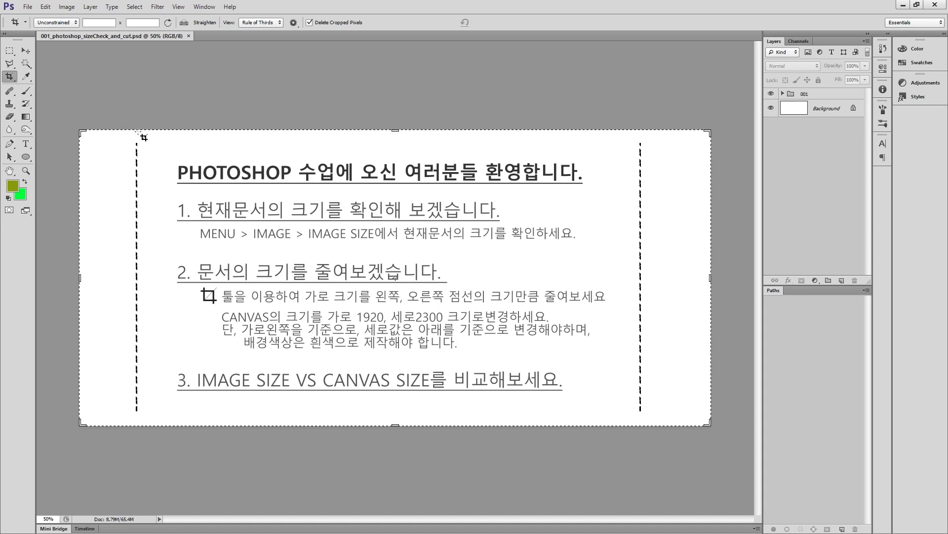
pyautogui.moveTo(137, 130); pyautogui.dragTo(644, 438)
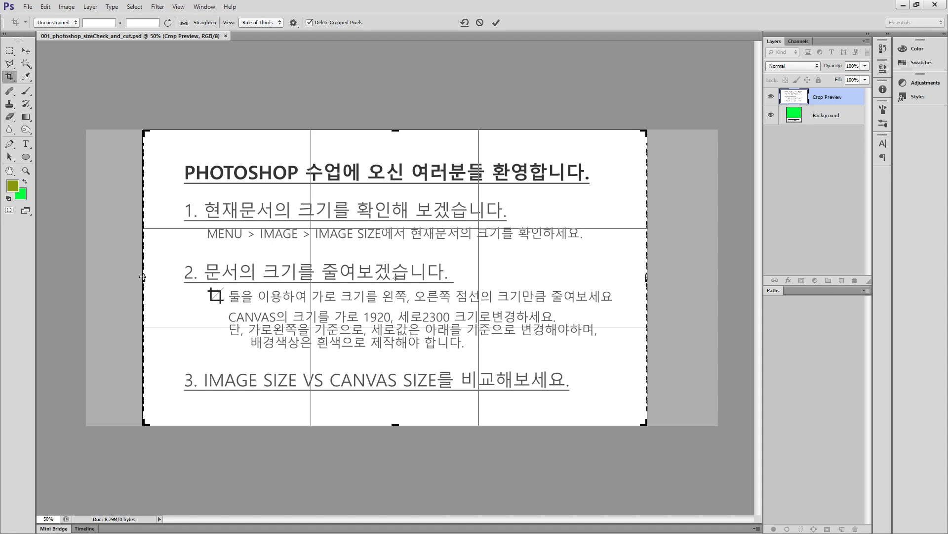
pyautogui.moveTo(142, 276)
pyautogui.mouseDown()
pyautogui.moveTo(108, 275)
pyautogui.moveTo(142, 276)
pyautogui.mouseUp()
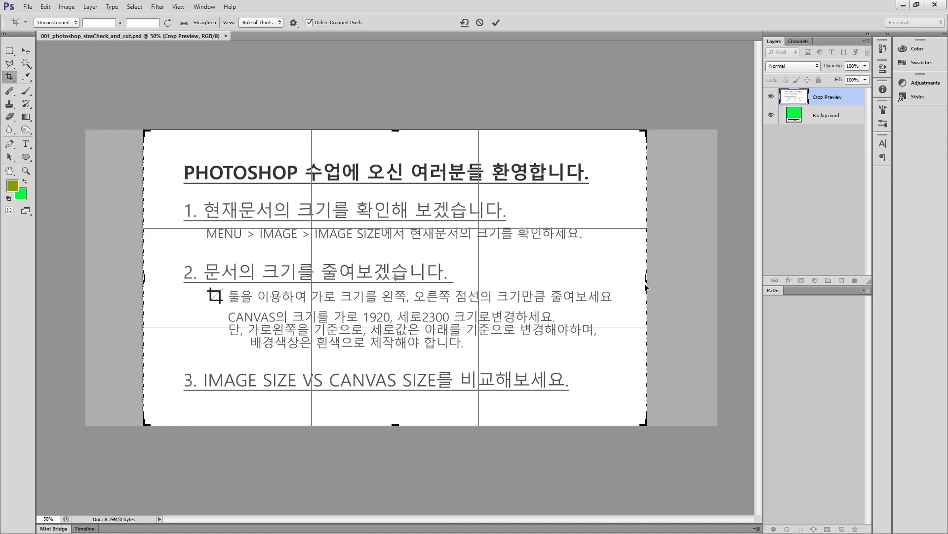
pyautogui.moveTo(649, 281)
pyautogui.mouseDown()
pyautogui.moveTo(660, 278)
pyautogui.moveTo(593, 278)
pyautogui.moveTo(650, 278)
pyautogui.mouseUp()
pyautogui.press('Return')
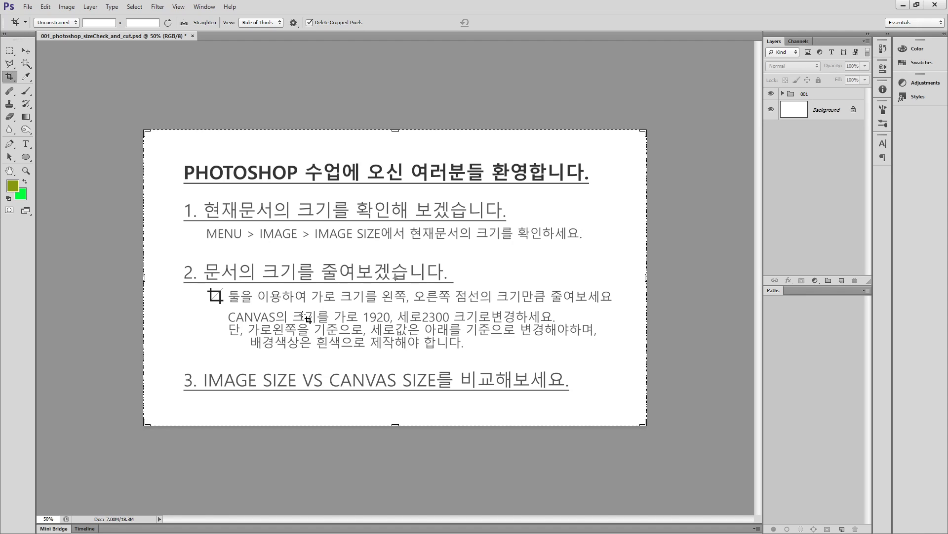
# Step: Switch to the Move tool and open the Image Size settings for the cropped document
pyautogui.click(25, 51)
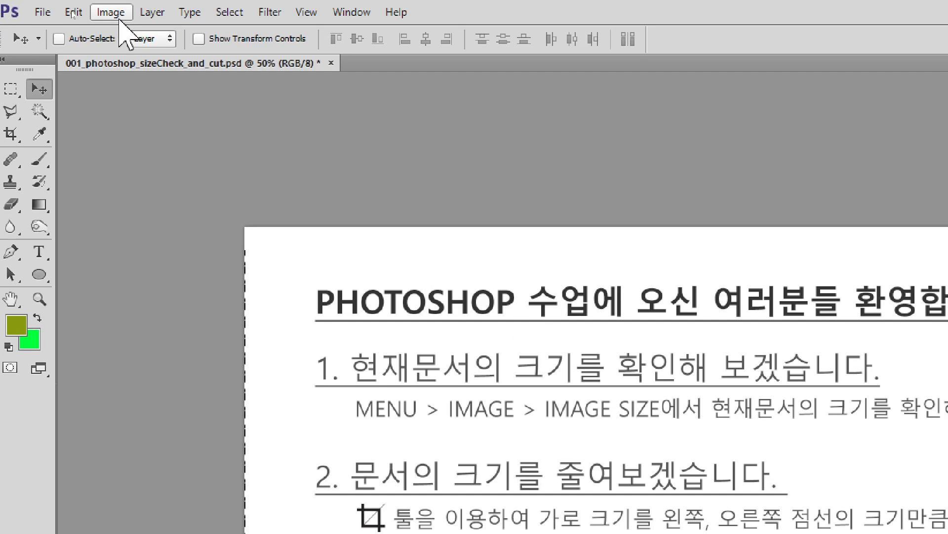
pyautogui.click(111, 12)
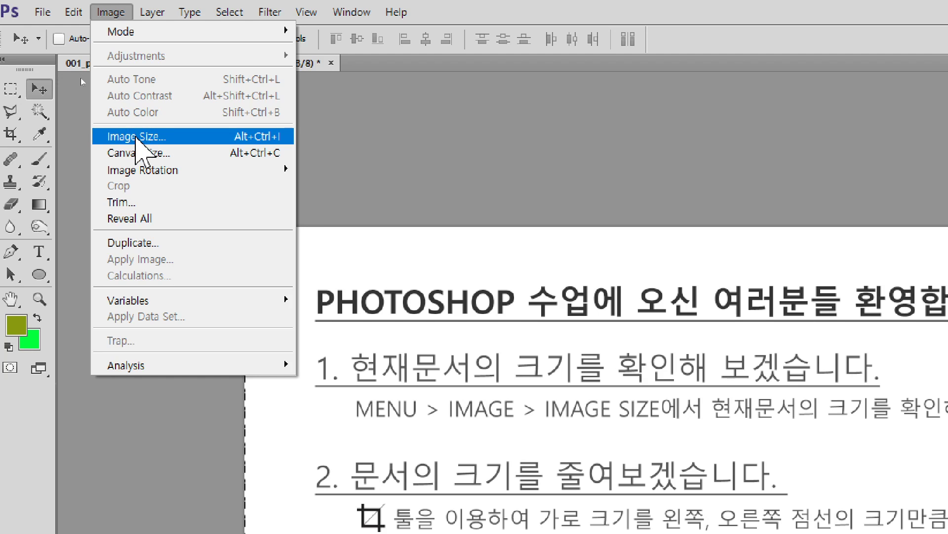
pyautogui.click(138, 139)
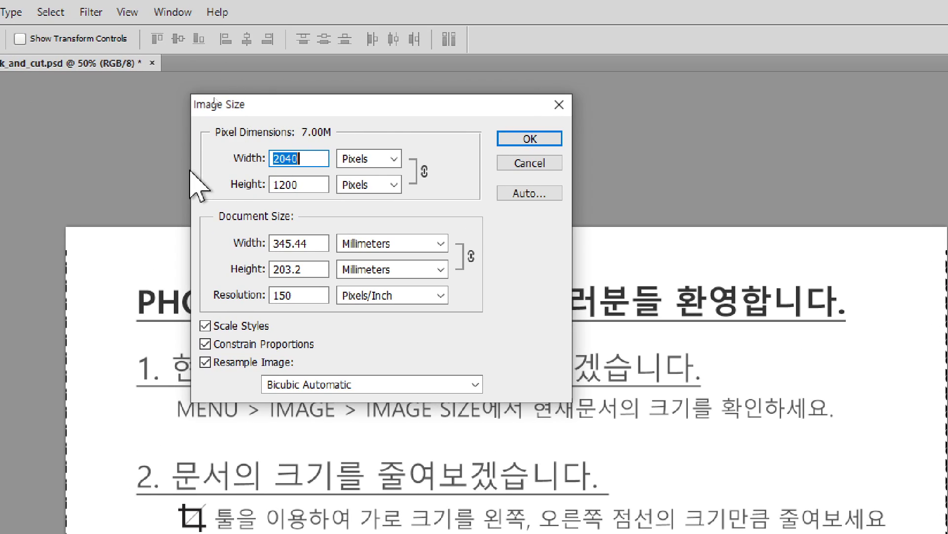
# Step: Try setting the image width to 1920 pixels and the height to 2300 pixels with proportions constrained
pyautogui.write('1920')
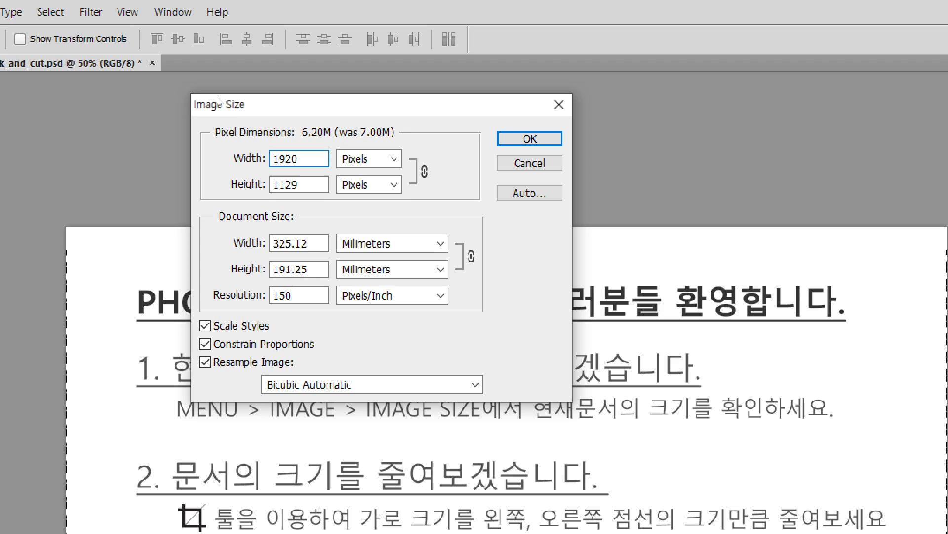
pyautogui.moveTo(320, 186); pyautogui.dragTo(271, 187)
pyautogui.write('2')
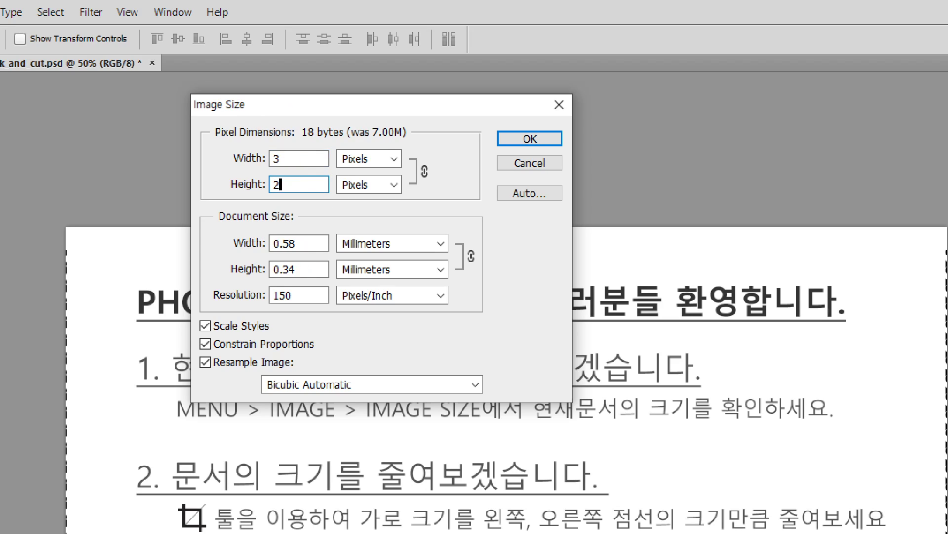
pyautogui.write('300')
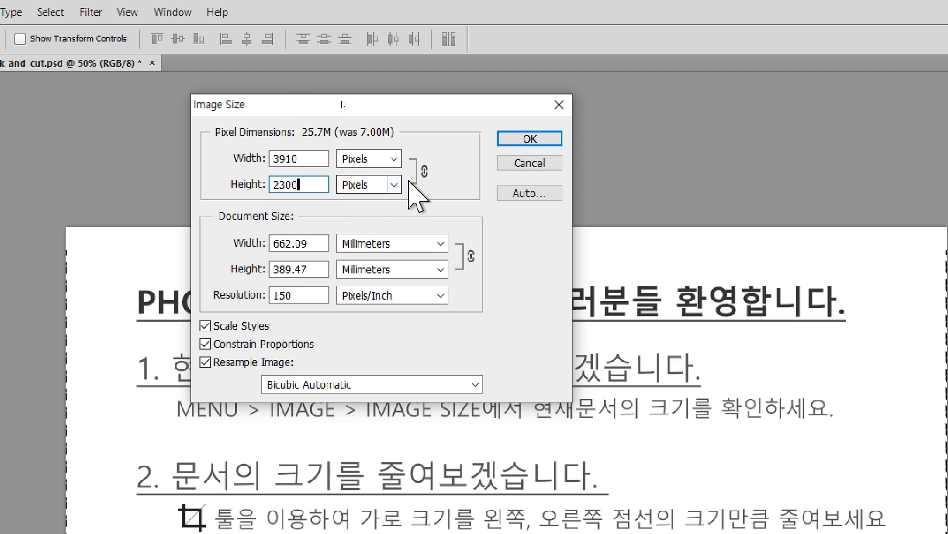
pyautogui.hotkey('ctrl', 'a')
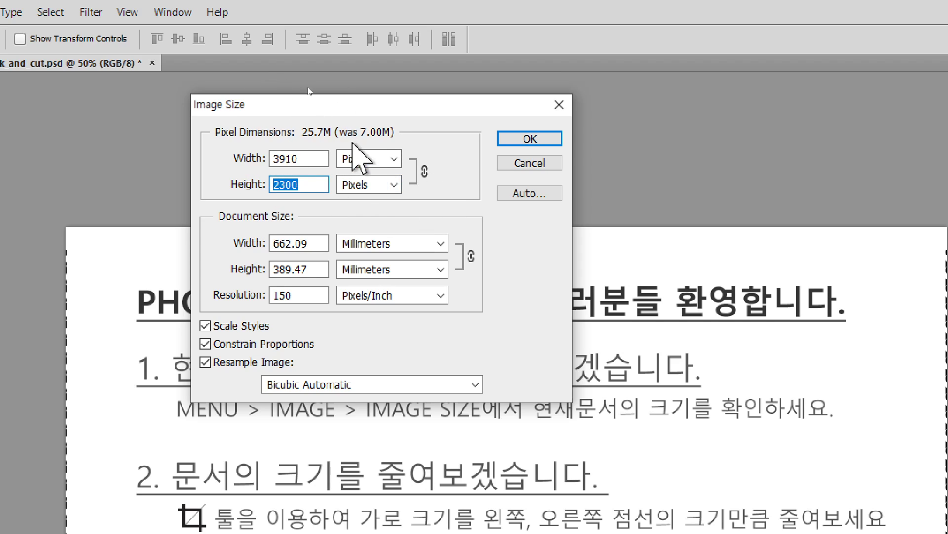
# Step: Turn off Scale Styles and Constrain Proportions in the Image Size settings
pyautogui.click(229, 328)
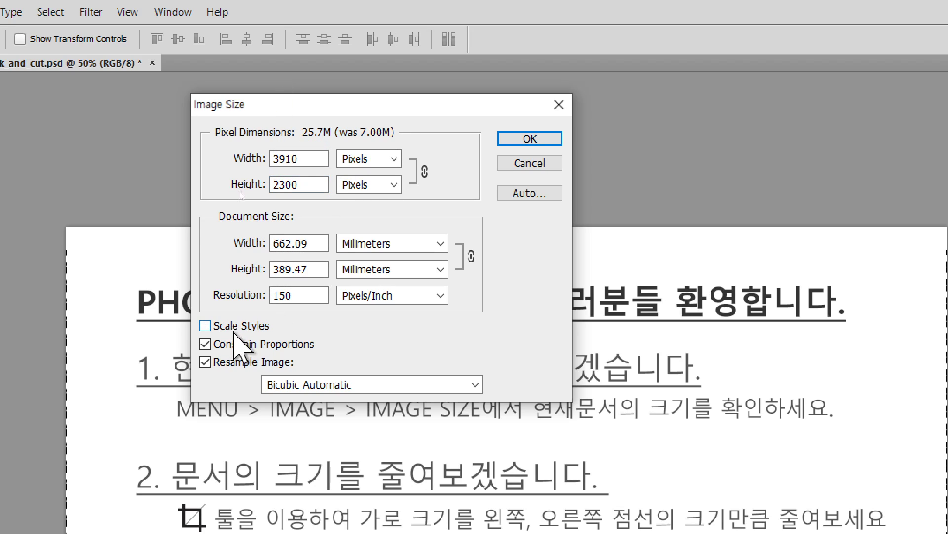
pyautogui.click(239, 346)
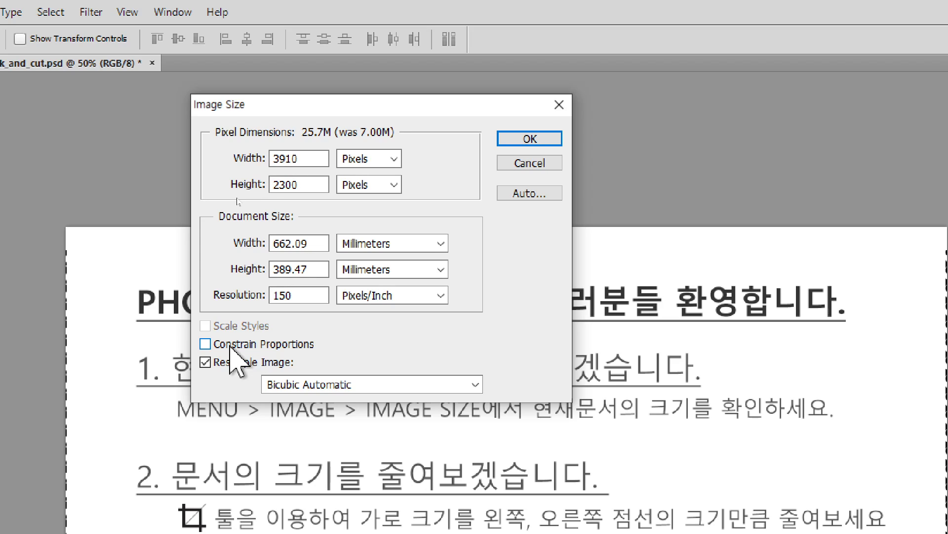
pyautogui.click(238, 345)
pyautogui.click(239, 346)
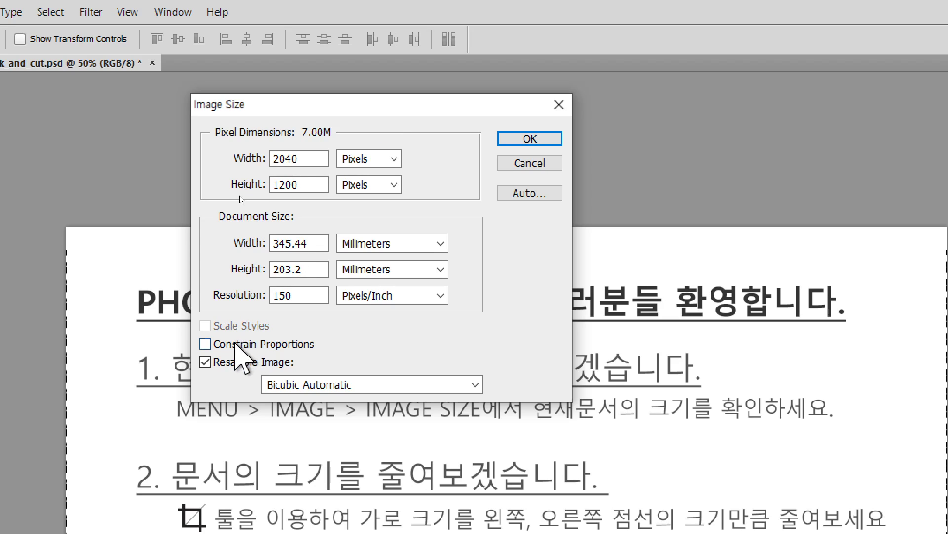
# Step: Try an unconstrained width of 1920 pixels, and switch Constrain Proportions on and off again
pyautogui.click(280, 267)
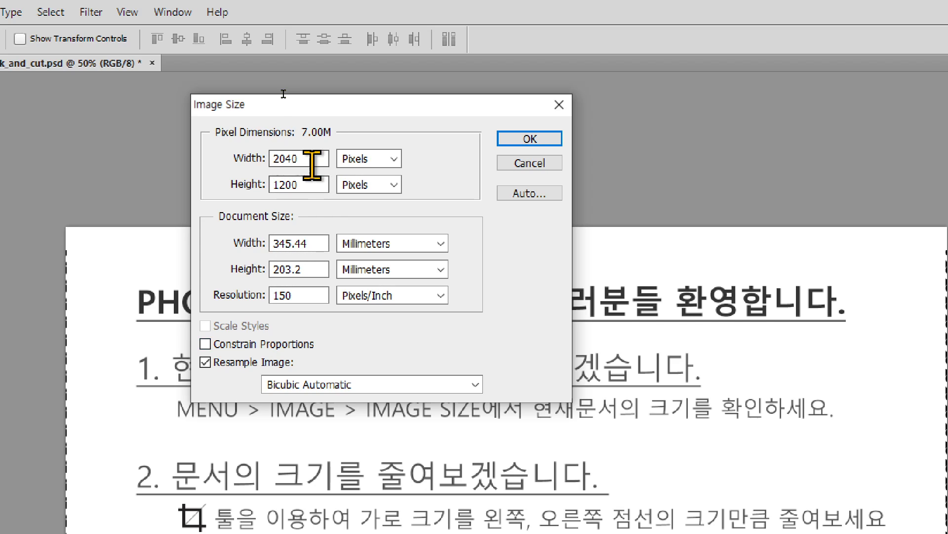
pyautogui.moveTo(311, 160); pyautogui.dragTo(247, 160)
pyautogui.write('1920')
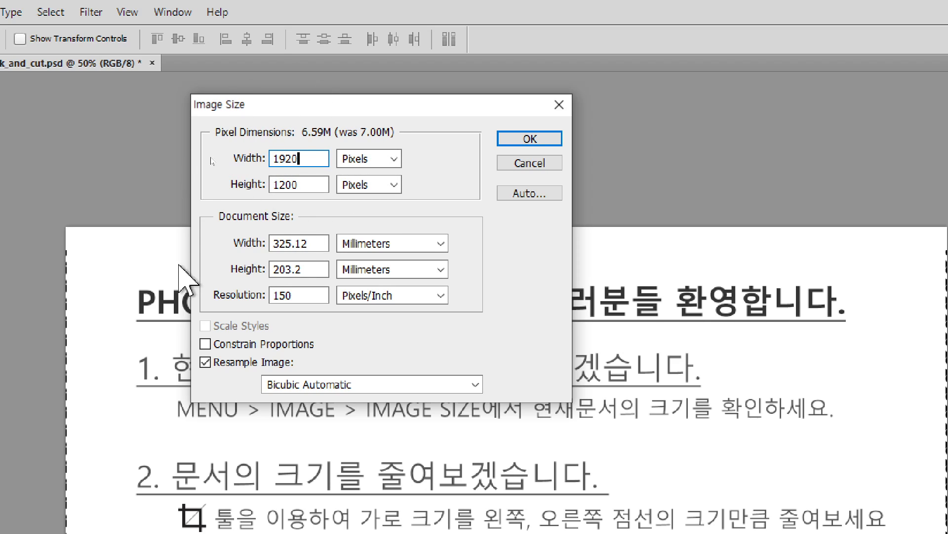
pyautogui.click(213, 346)
pyautogui.click(218, 326)
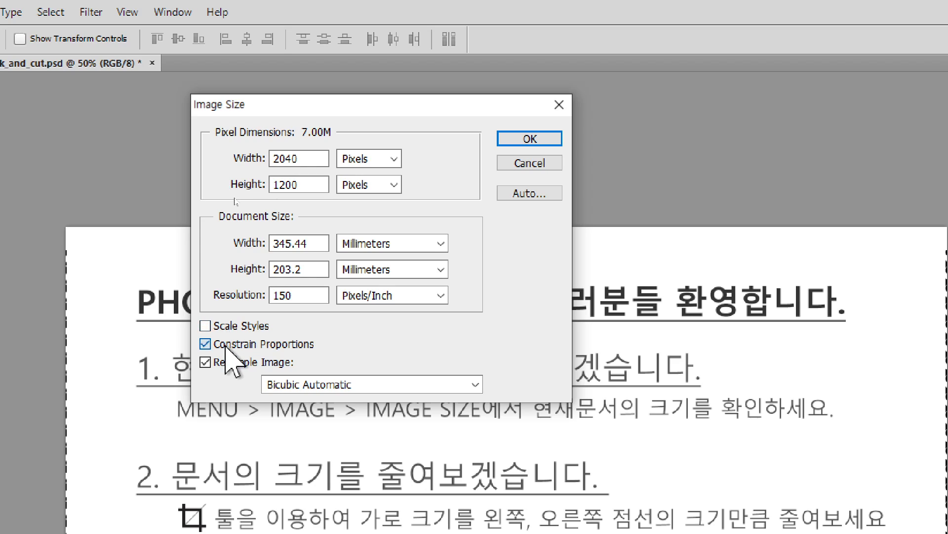
pyautogui.click(220, 344)
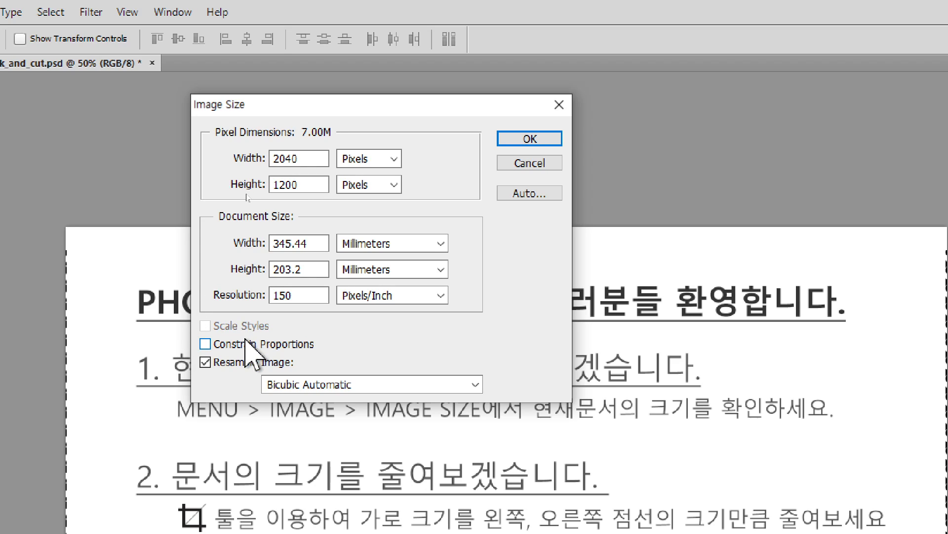
# Step: Resize the image to 1920 pixels wide and 2300 pixels high without constrained proportions, and apply the new size
pyautogui.doubleClick(308, 157)
pyautogui.write('1920')
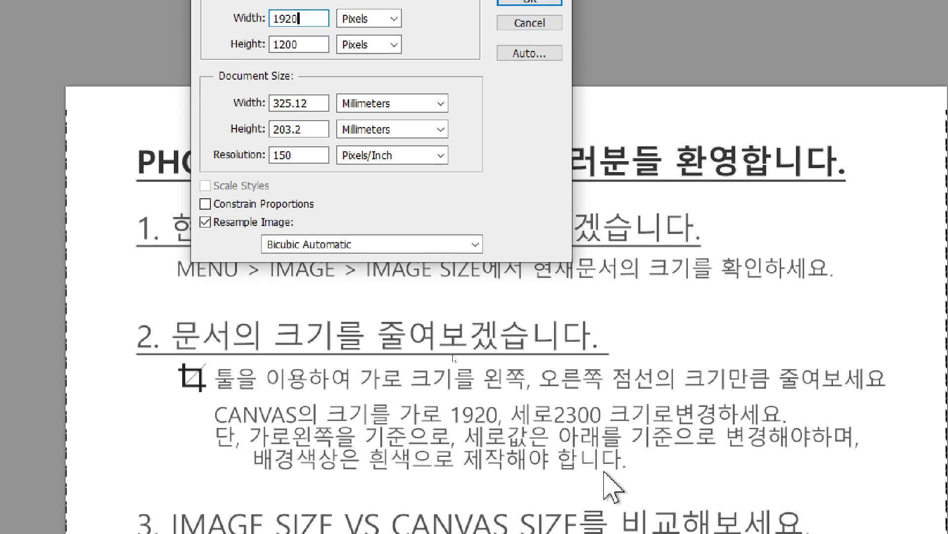
pyautogui.press('Tab')
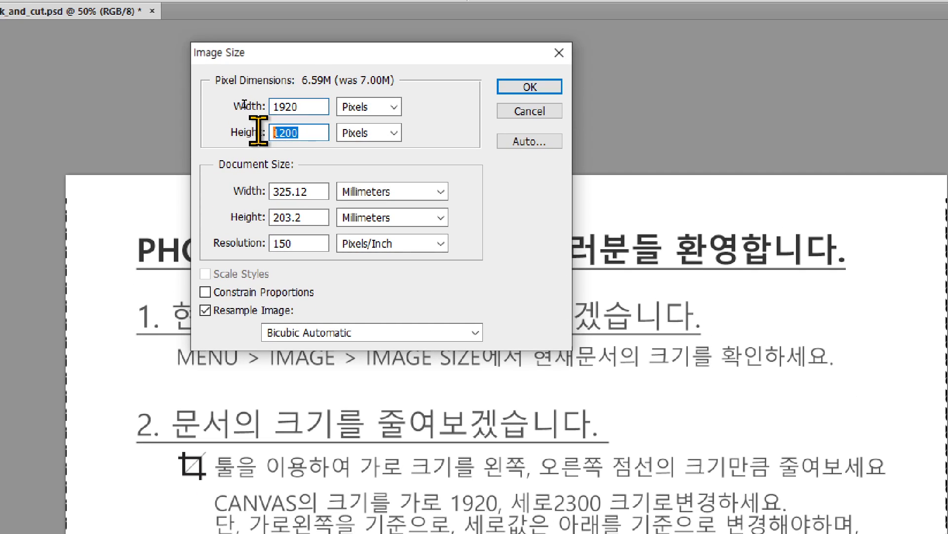
pyautogui.write('2300')
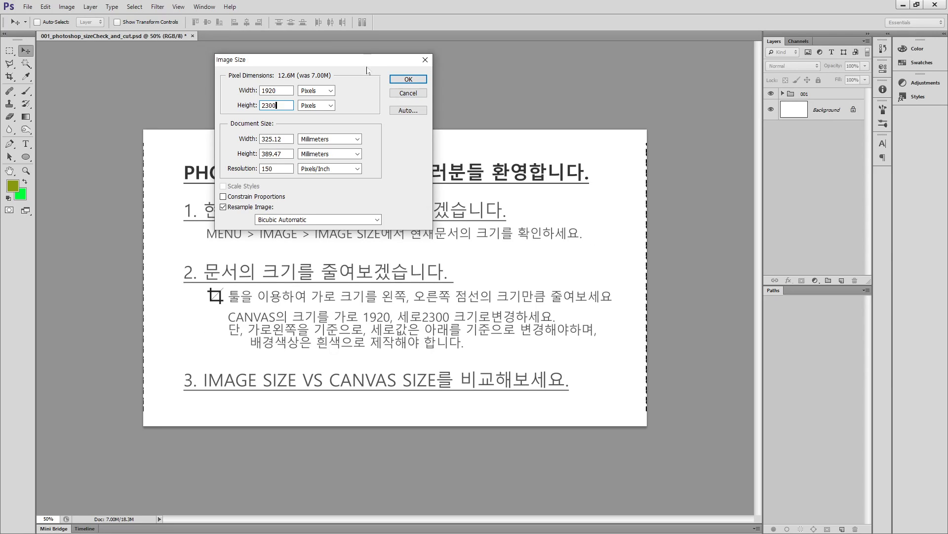
pyautogui.moveTo(368, 60); pyautogui.dragTo(774, 194)
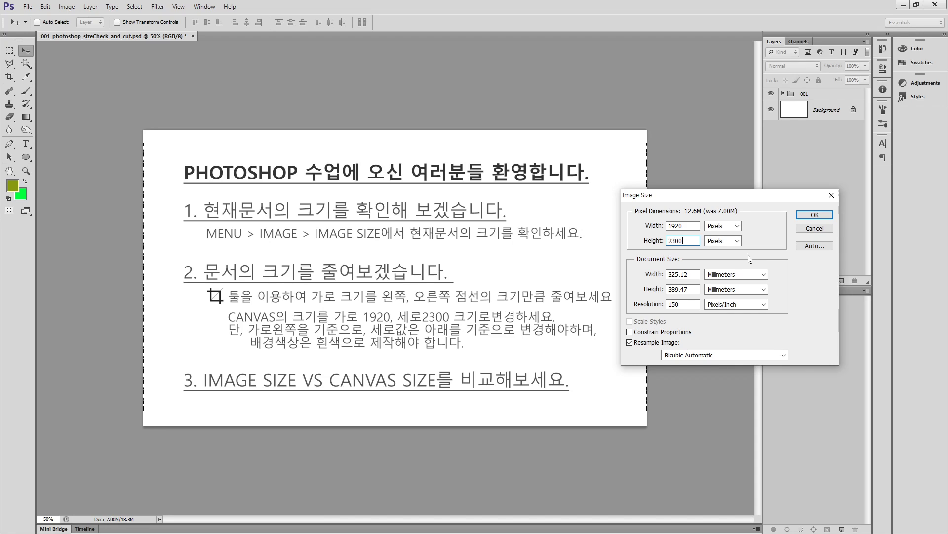
pyautogui.moveTo(765, 202); pyautogui.dragTo(656, 143)
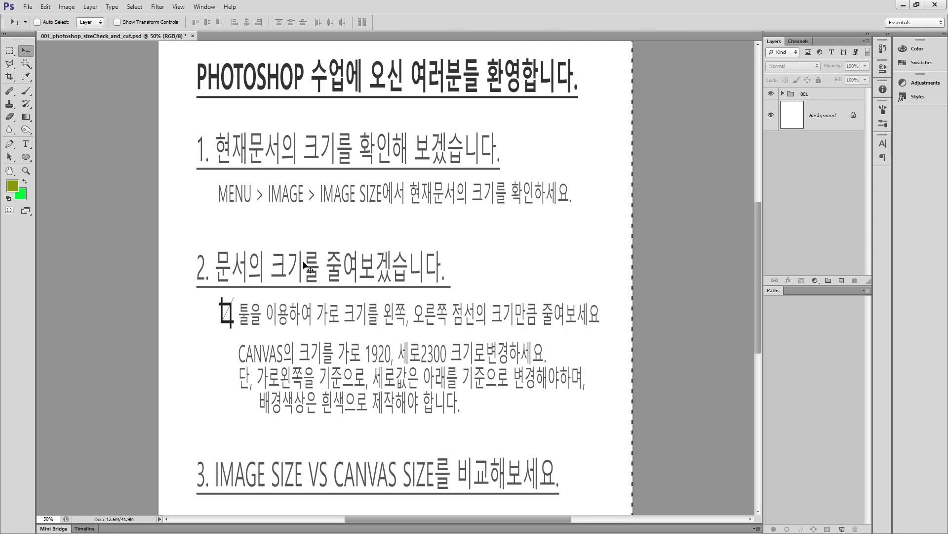
pyautogui.hotkey('ctrl', '-')
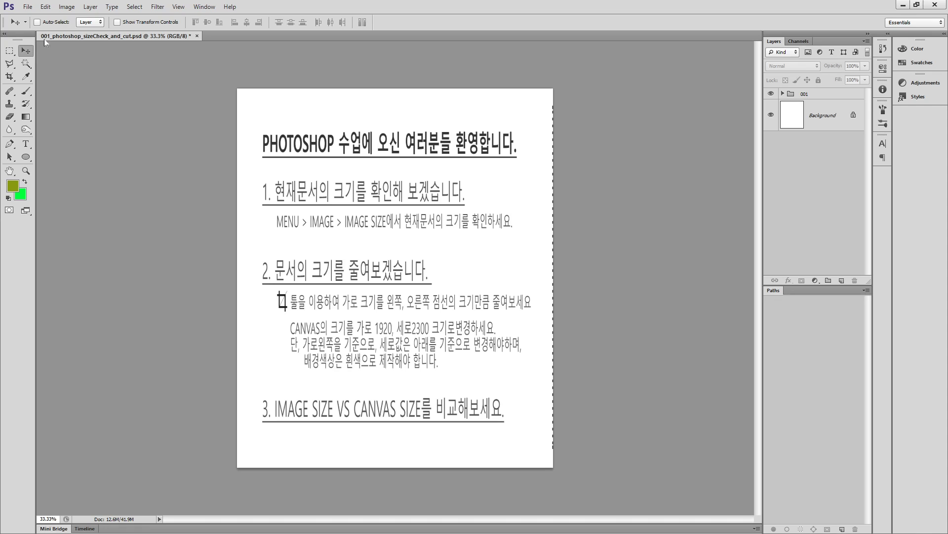
pyautogui.click(67, 7)
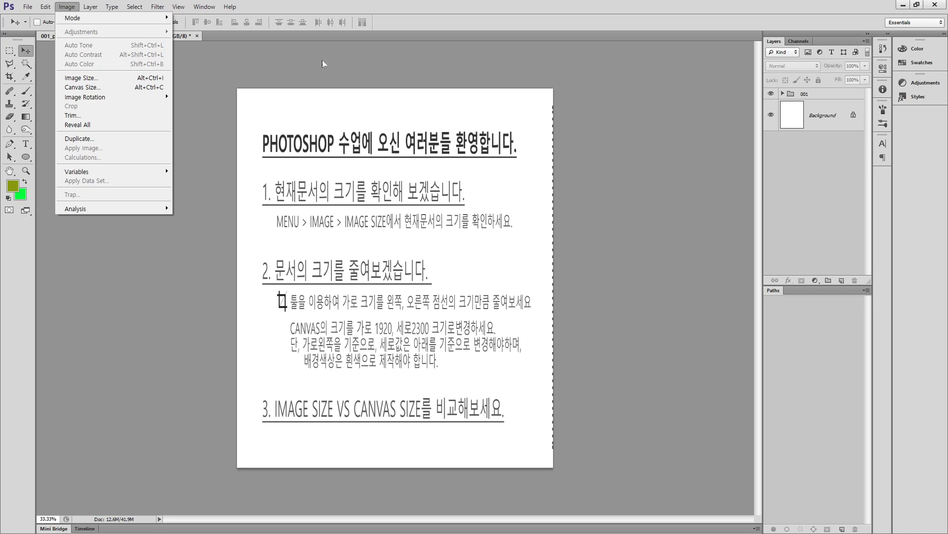
pyautogui.click(351, 4)
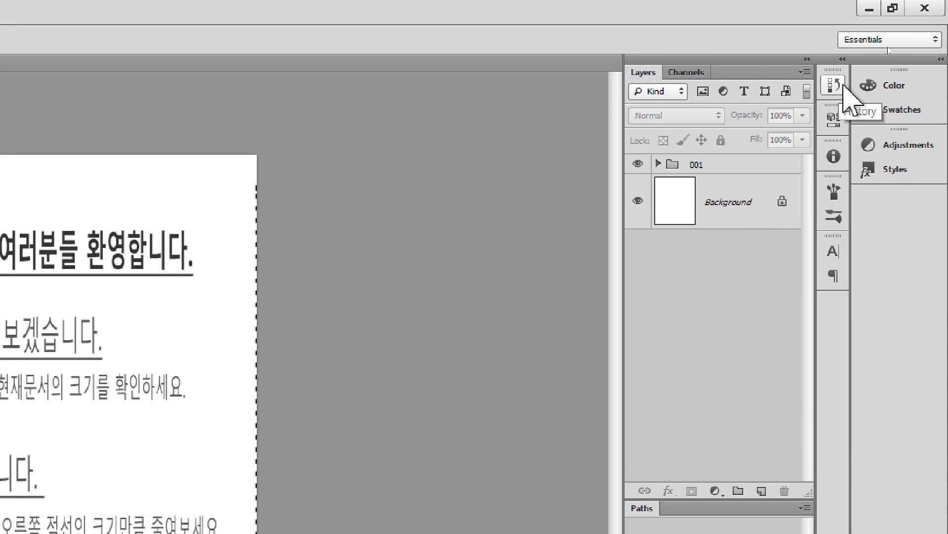
# Step: Expand the collapsed panel dock to show its labels, open the History panel and make it tall enough to show every recorded state
pyautogui.moveTo(815, 89); pyautogui.dragTo(696, 90)
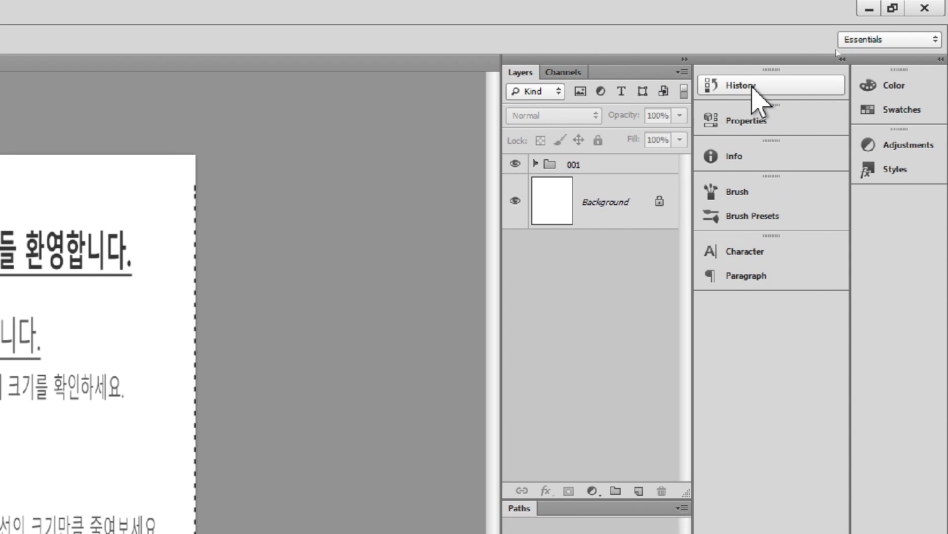
pyautogui.click(752, 87)
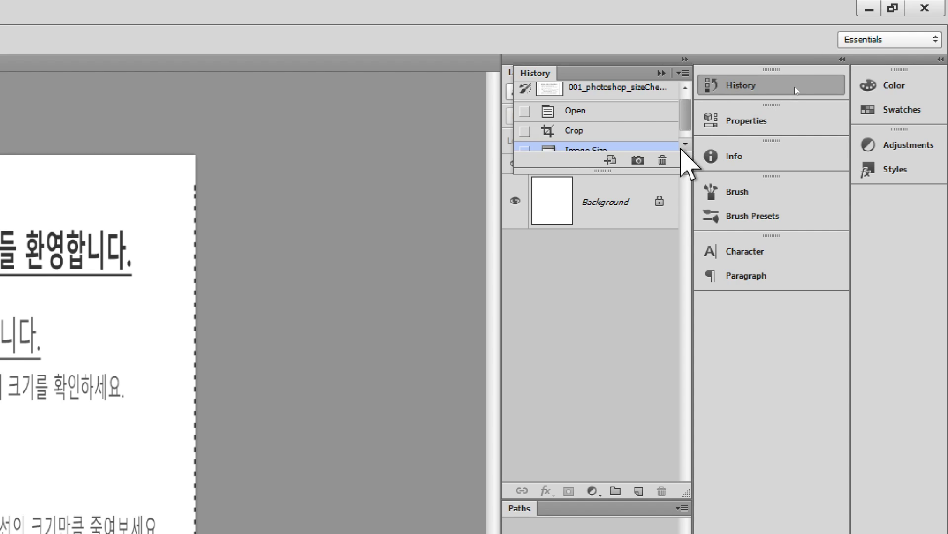
pyautogui.moveTo(681, 169); pyautogui.dragTo(682, 339)
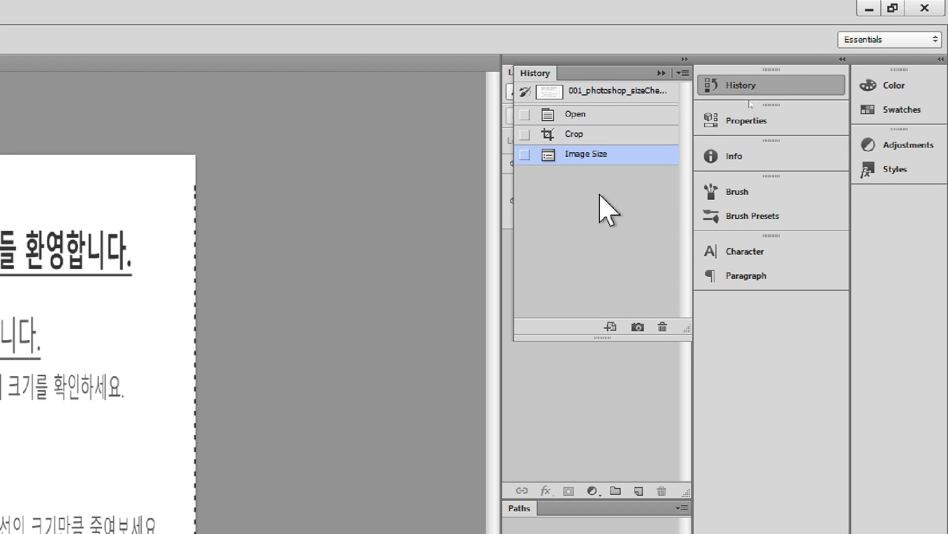
# Step: Step the document back through its Crop and Open history states, and return it to the Crop state before the Image Size change
pyautogui.click(627, 135)
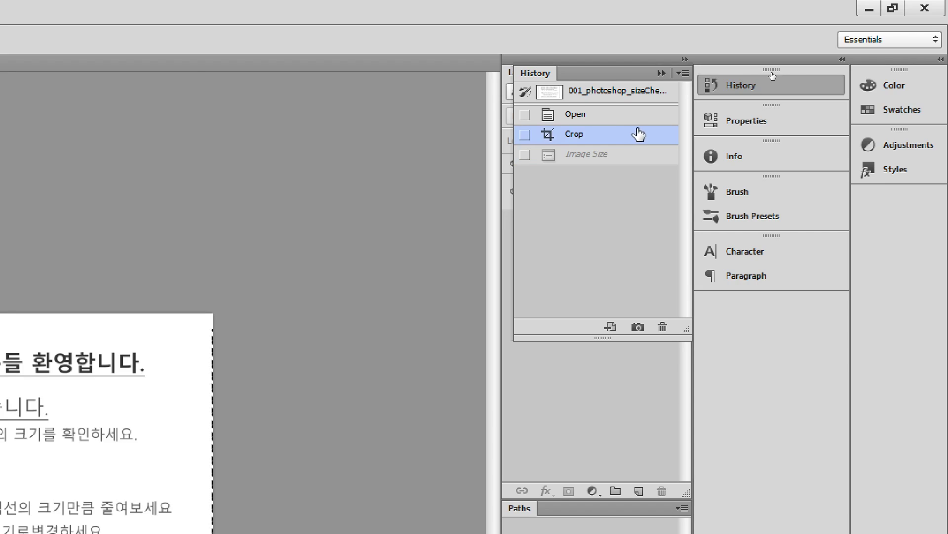
pyautogui.click(639, 122)
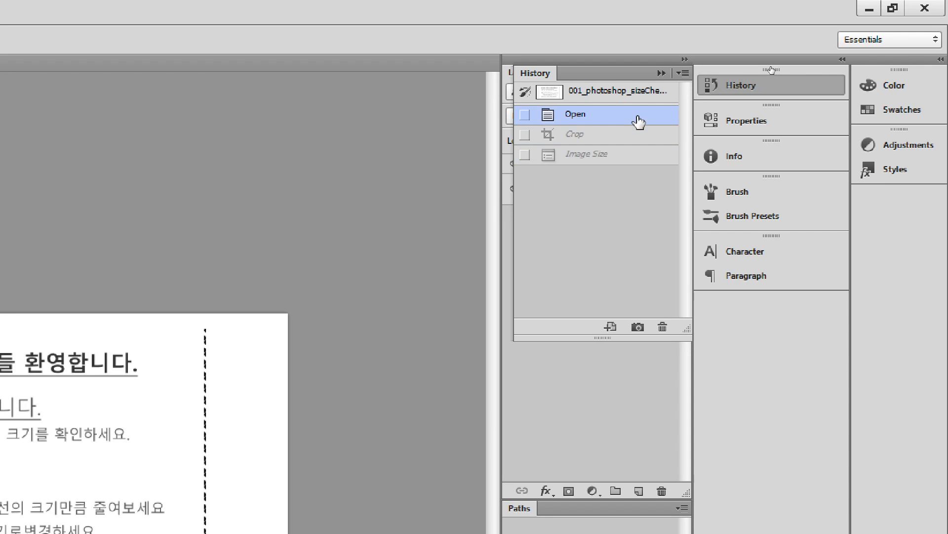
pyautogui.click(627, 141)
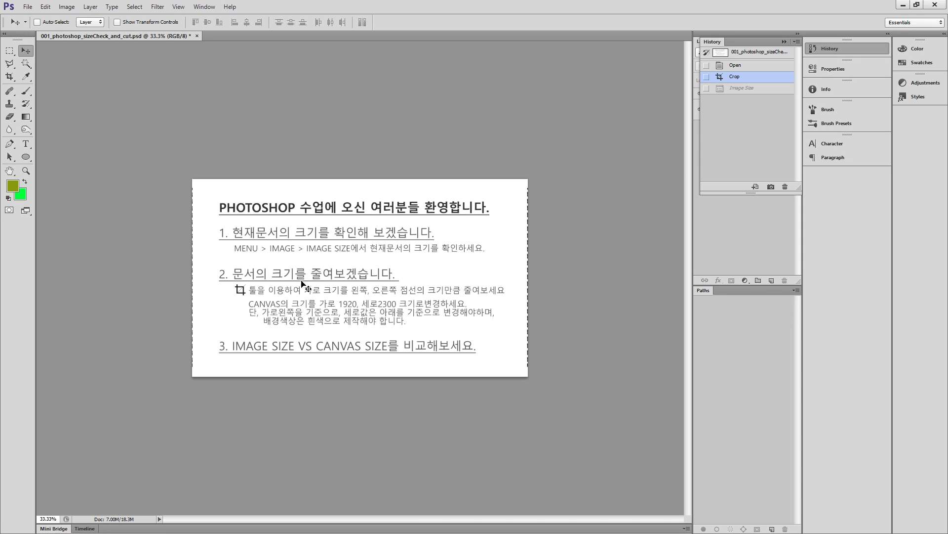
pyautogui.hotkey('ctrl', '+')
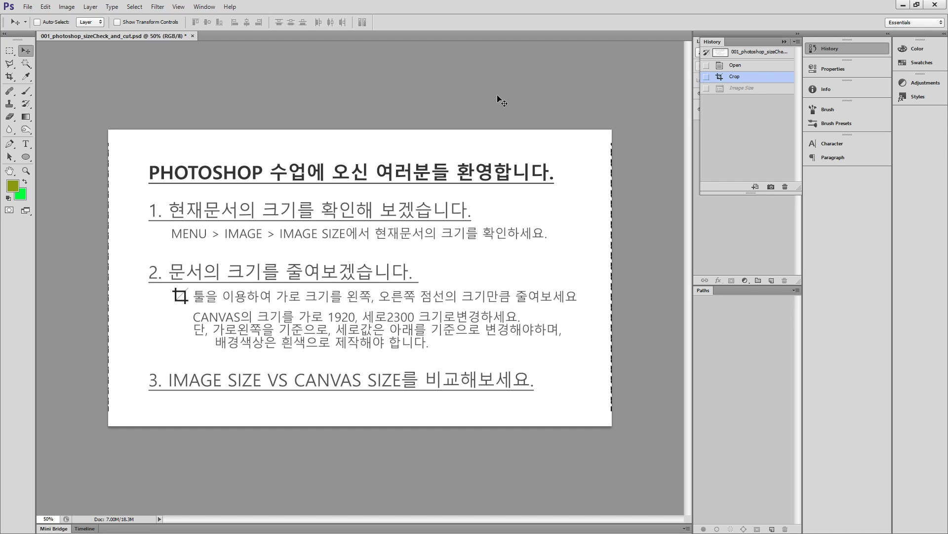
pyautogui.click(67, 6)
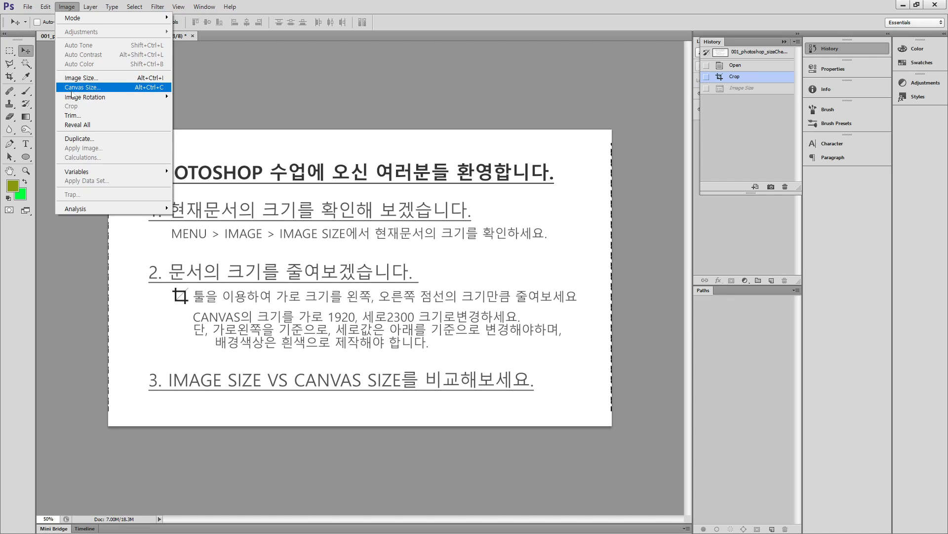
pyautogui.click(98, 89)
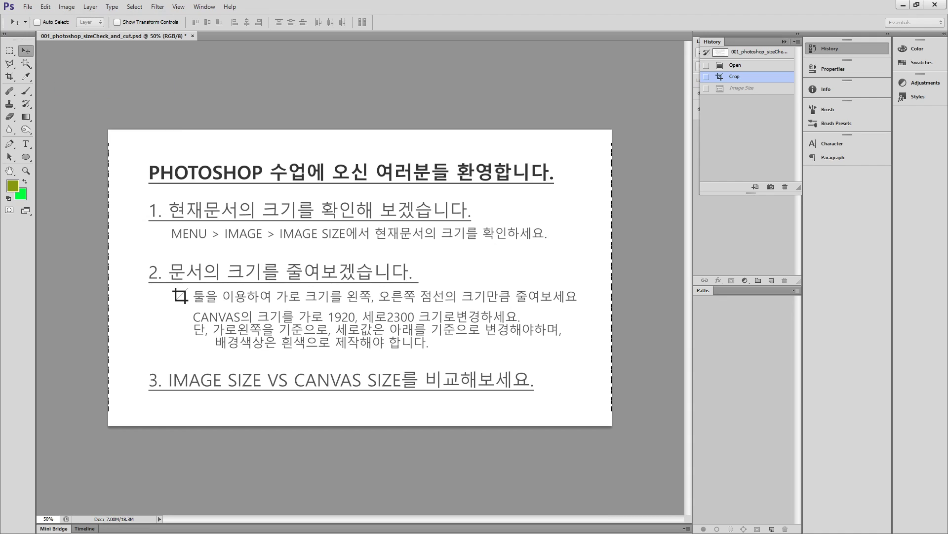
pyautogui.moveTo(232, 190); pyautogui.dragTo(276, 152)
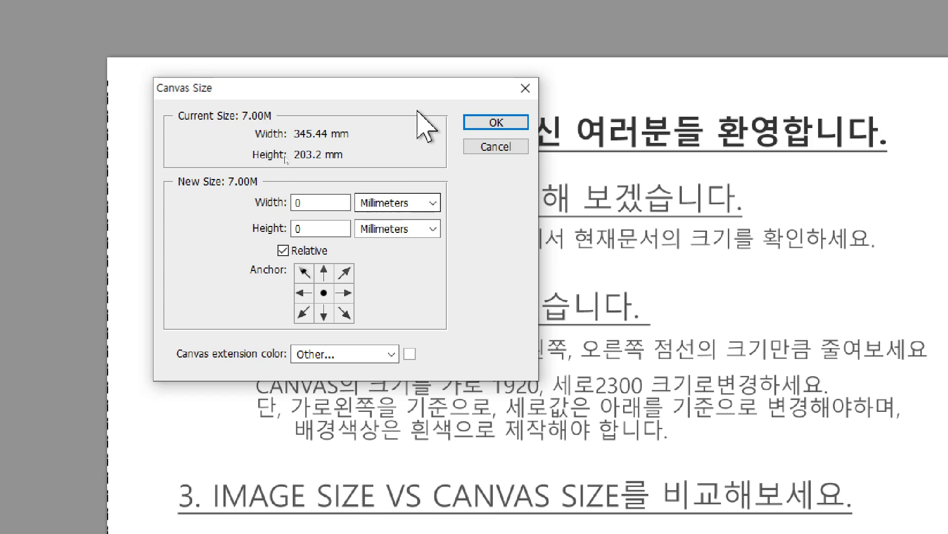
pyautogui.moveTo(401, 93)
pyautogui.mouseDown()
pyautogui.moveTo(438, 84)
pyautogui.moveTo(407, 84)
pyautogui.mouseUp()
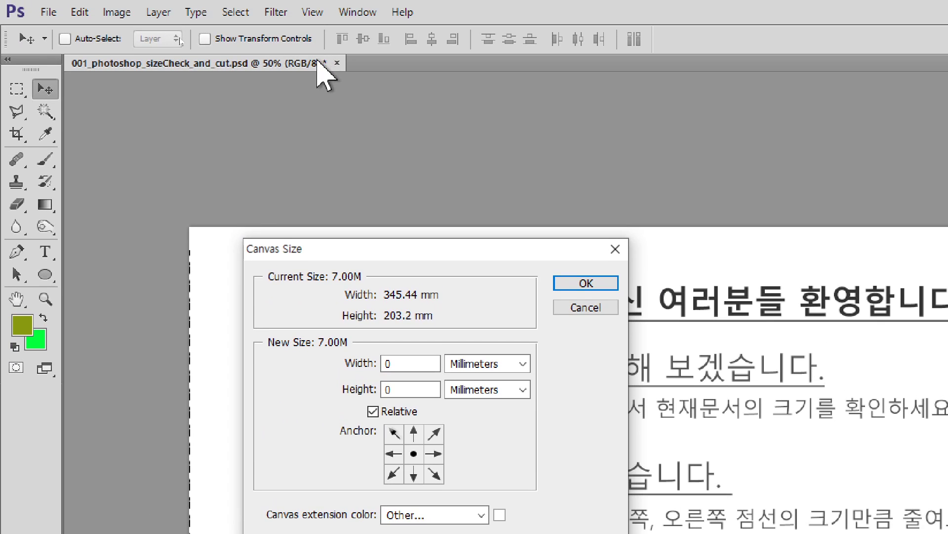
pyautogui.click(494, 363)
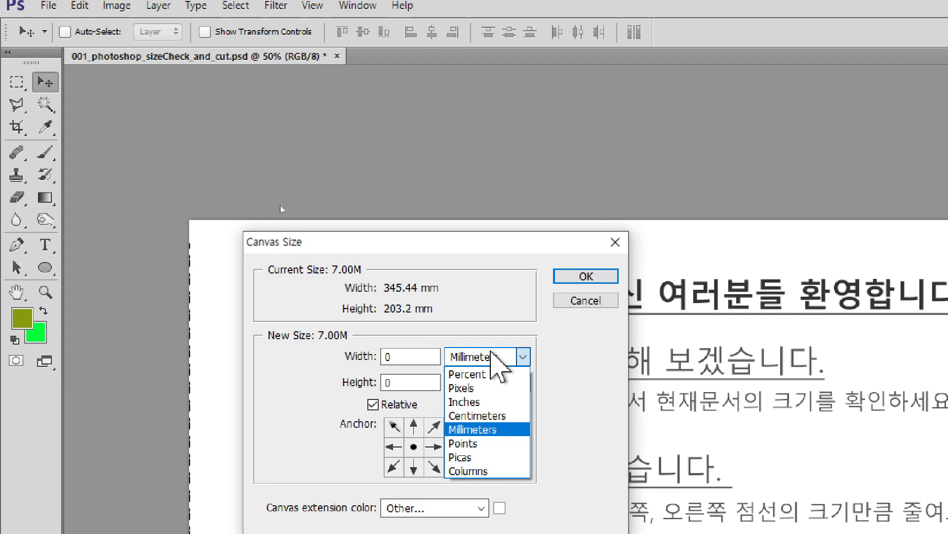
pyautogui.click(494, 387)
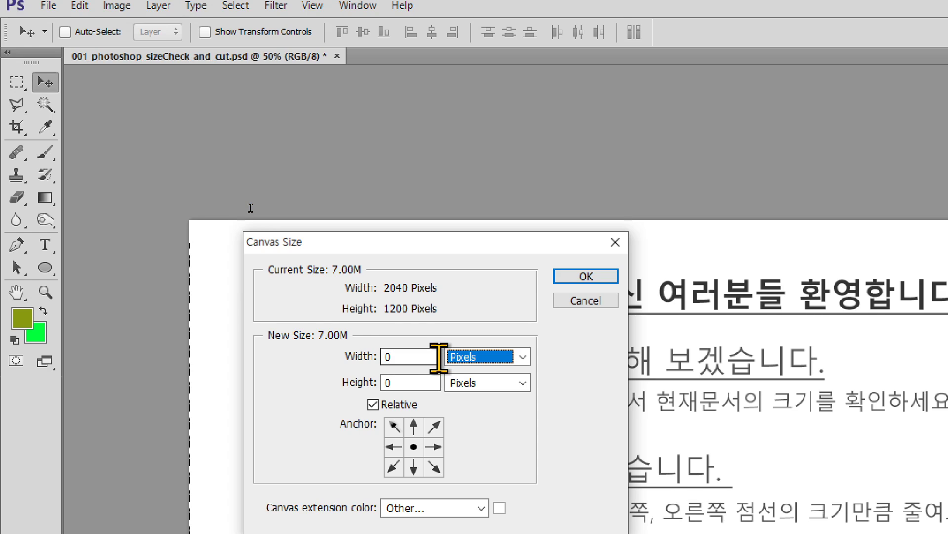
pyautogui.click(583, 301)
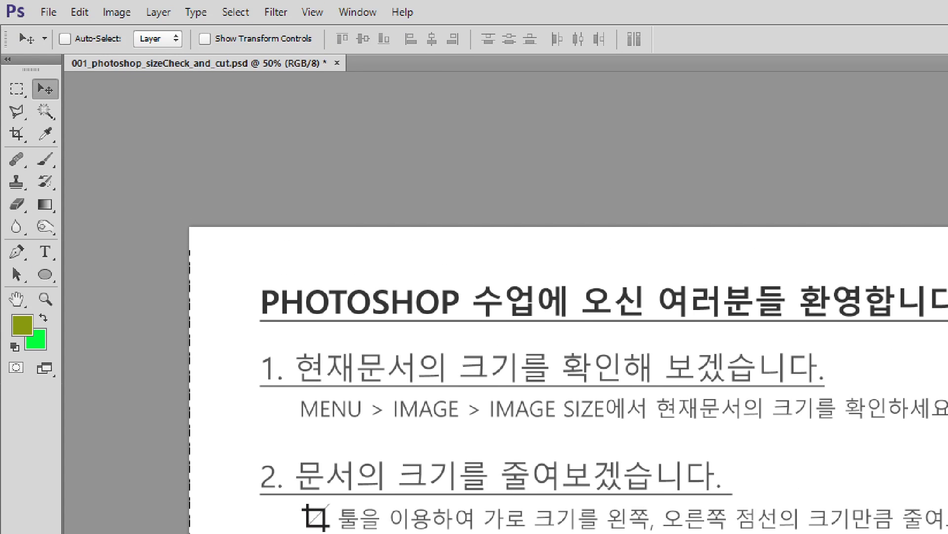
# Step: Open the Canvas Size settings, switch the new size units to pixels and turn off Relative
pyautogui.click(118, 19)
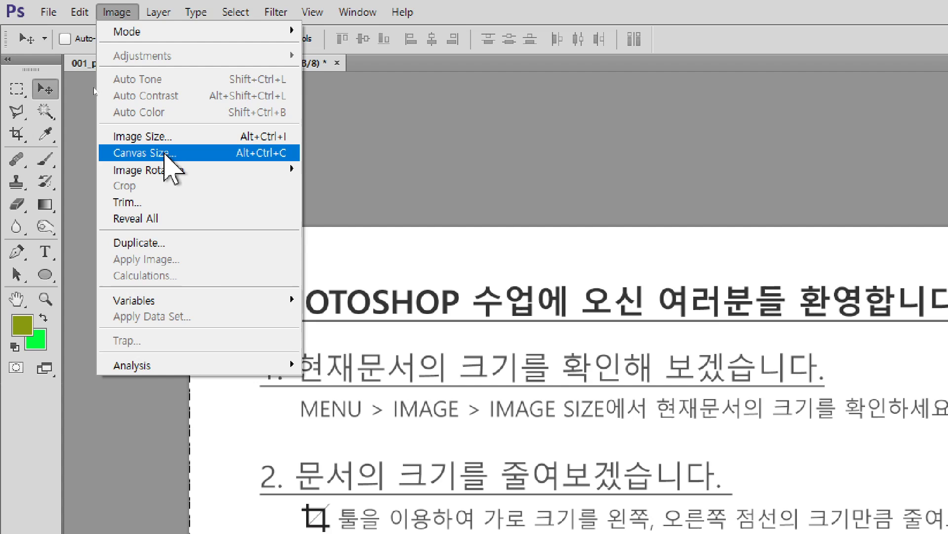
pyautogui.click(164, 153)
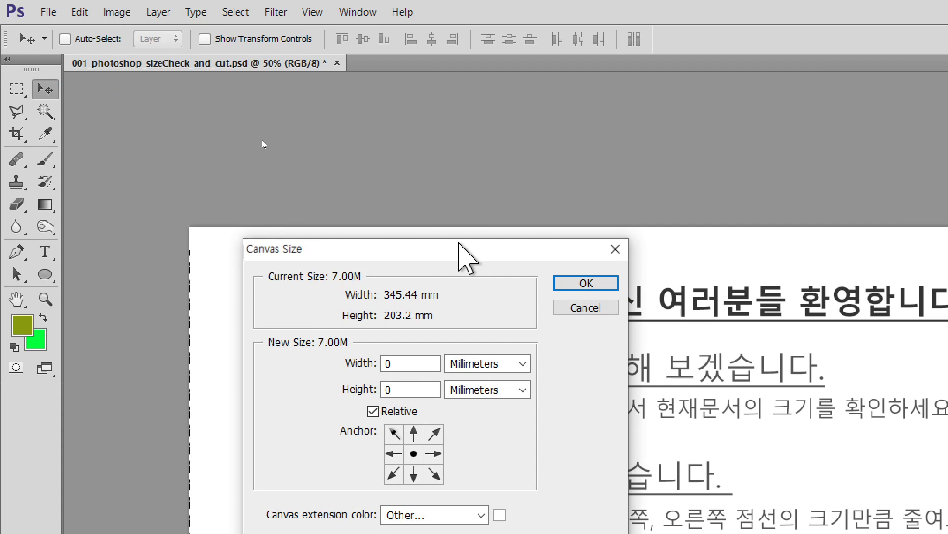
pyautogui.moveTo(459, 247); pyautogui.dragTo(414, 188)
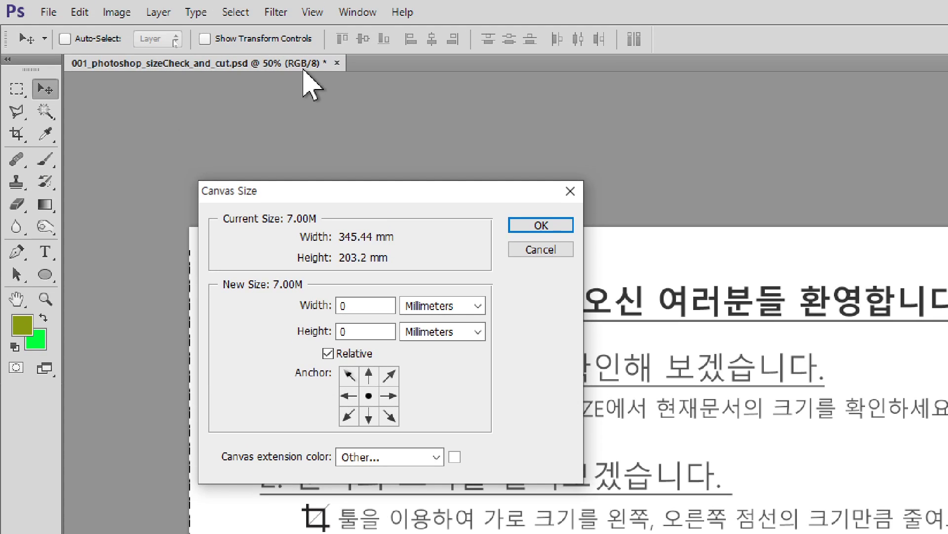
pyautogui.click(458, 307)
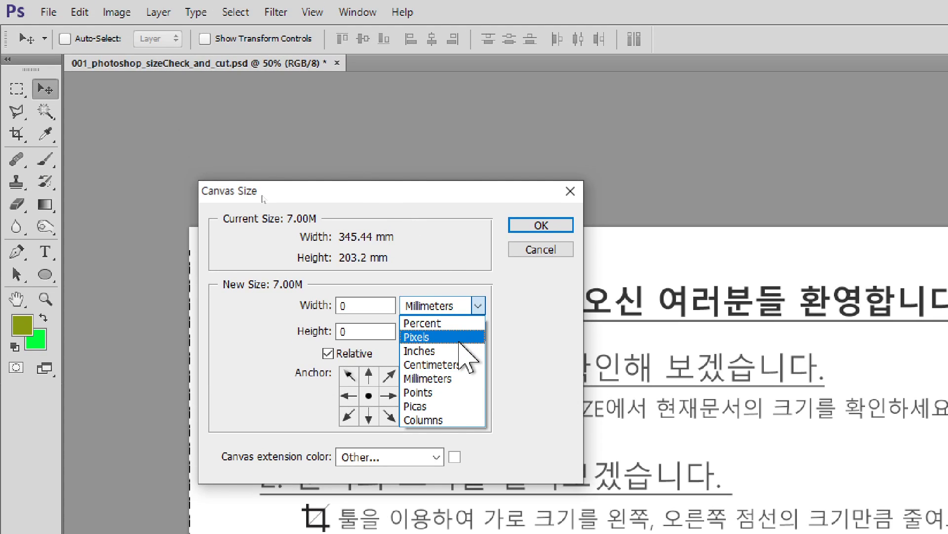
pyautogui.click(460, 341)
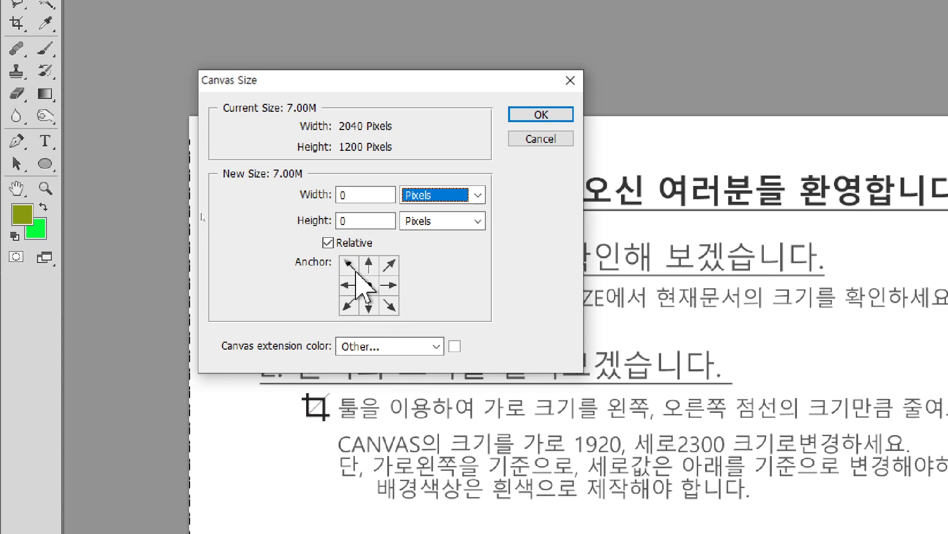
pyautogui.click(356, 244)
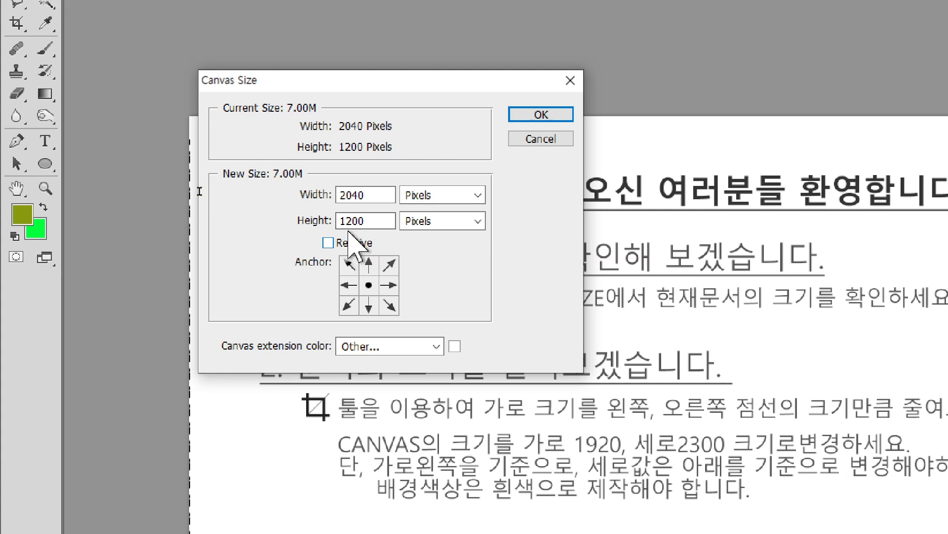
# Step: Set the new canvas width to 1920 pixels and the height to 2300 pixels
pyautogui.doubleClick(371, 194)
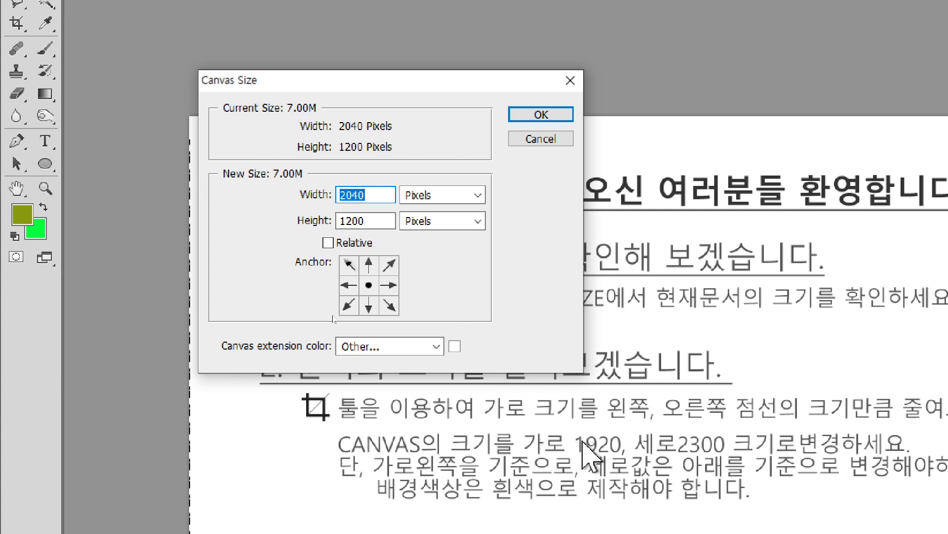
pyautogui.write('1')
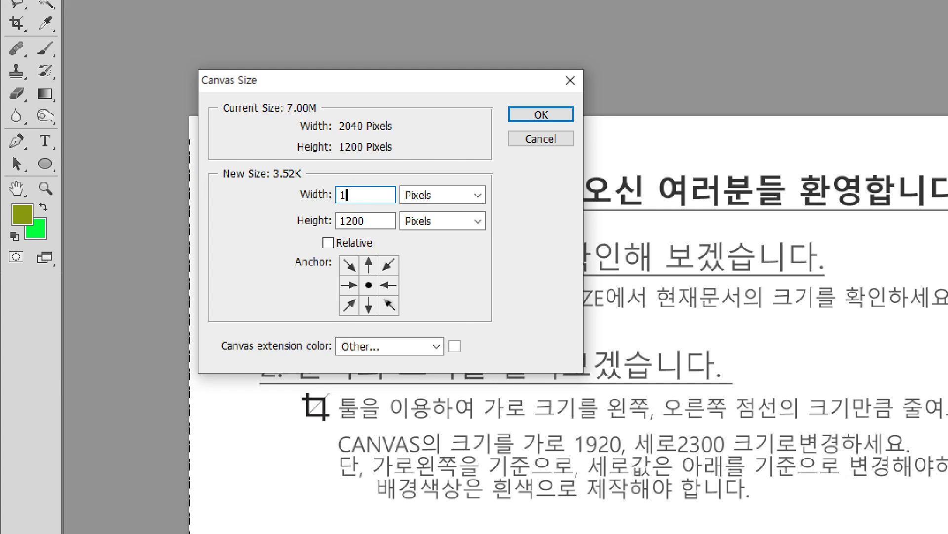
pyautogui.write('920')
pyautogui.doubleClick(374, 221)
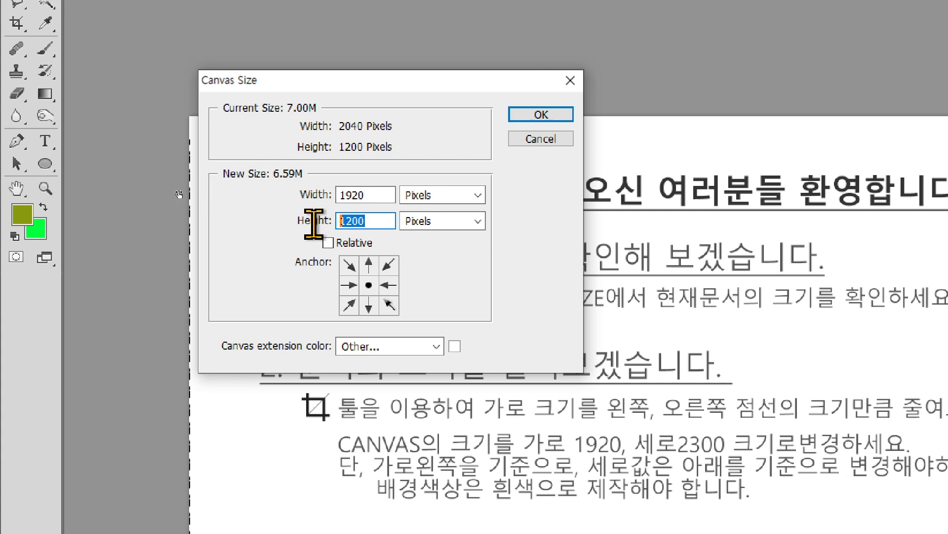
pyautogui.write('21')
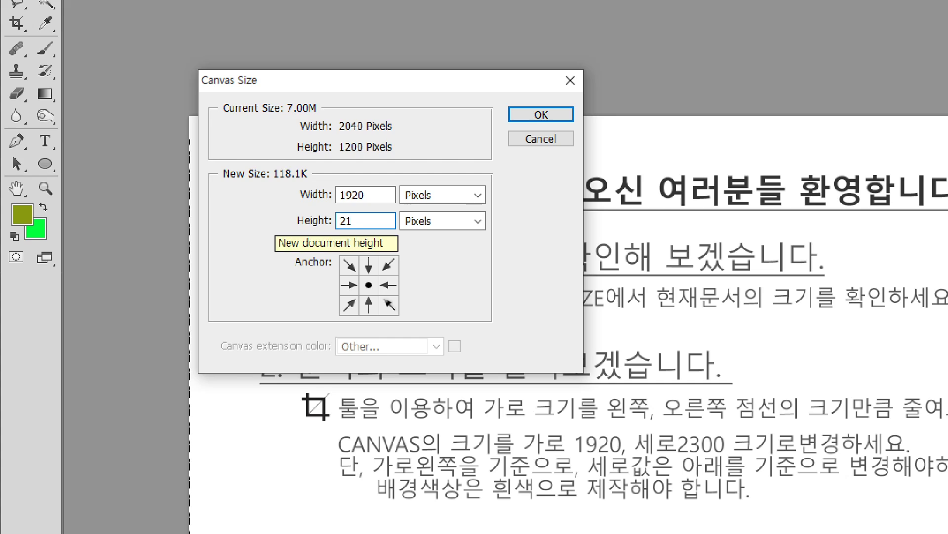
pyautogui.press('BackSpace')
pyautogui.write('300')
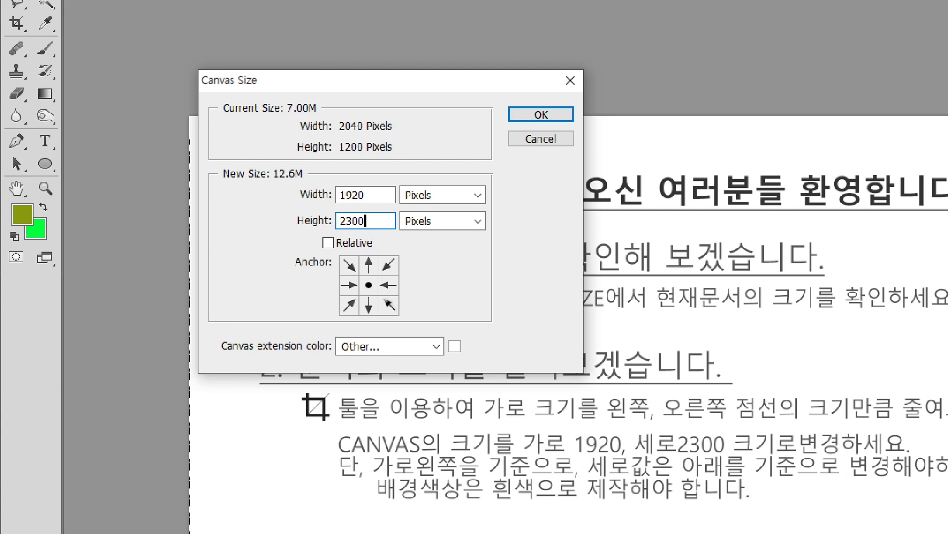
pyautogui.hotkey('ctrl', 'a')
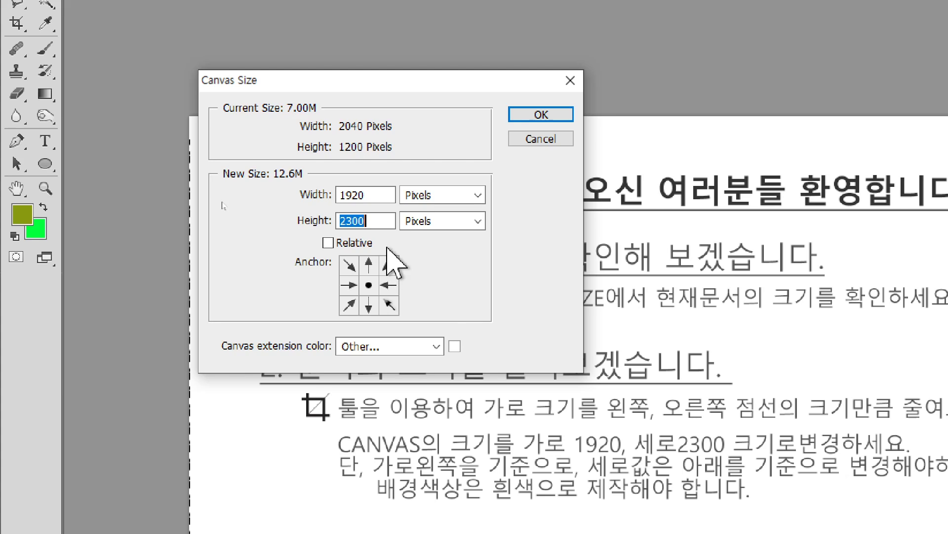
pyautogui.moveTo(379, 194); pyautogui.dragTo(331, 185)
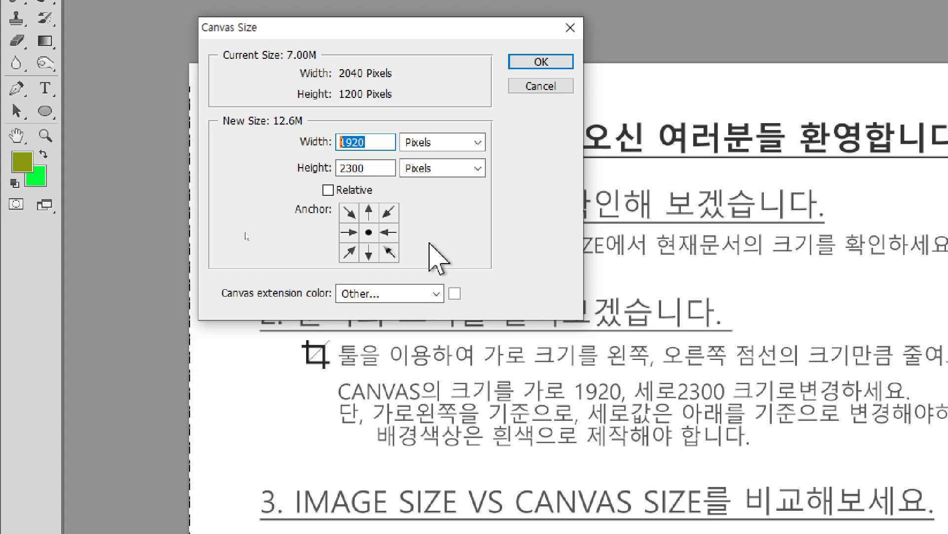
# Step: Try several anchor positions for the canvas change and leave the anchor at the top center
pyautogui.click(368, 213)
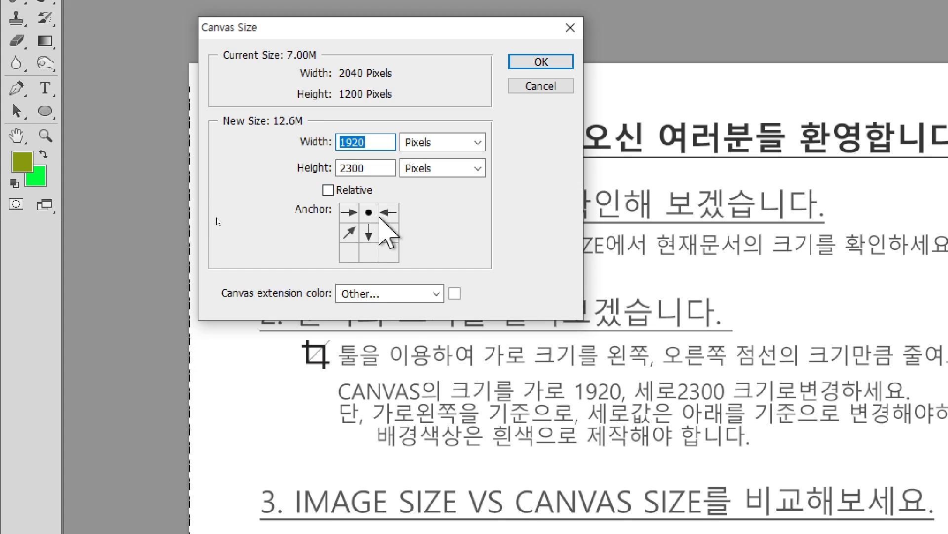
pyautogui.click(349, 212)
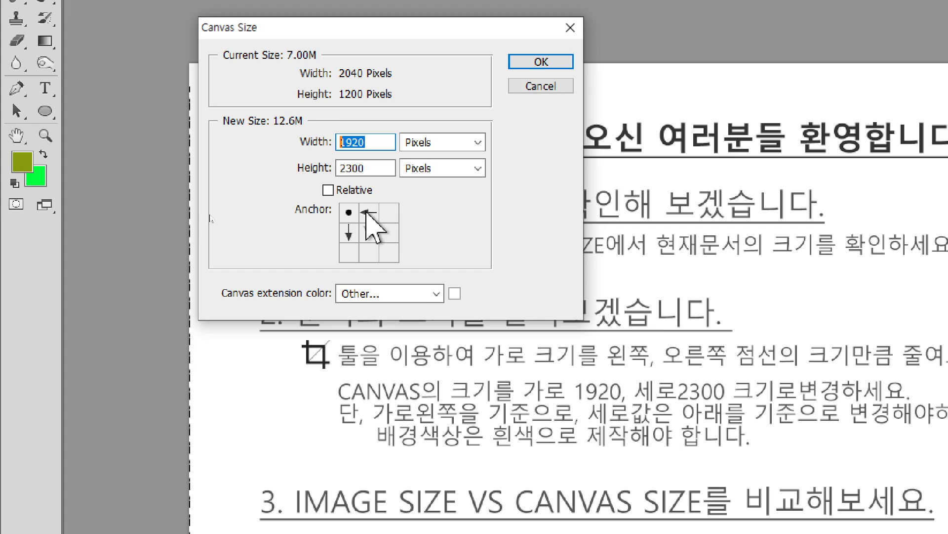
pyautogui.click(369, 213)
pyautogui.click(389, 212)
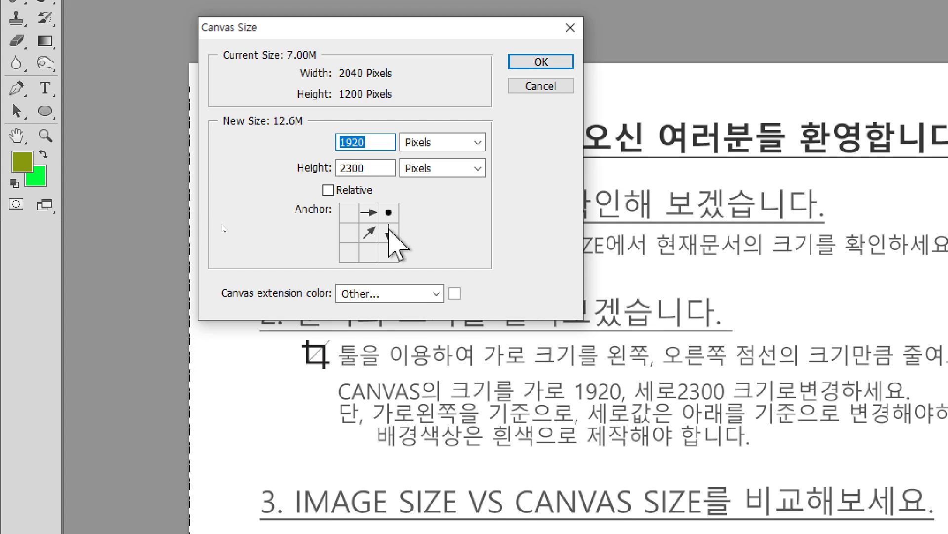
pyautogui.click(369, 233)
pyautogui.click(349, 233)
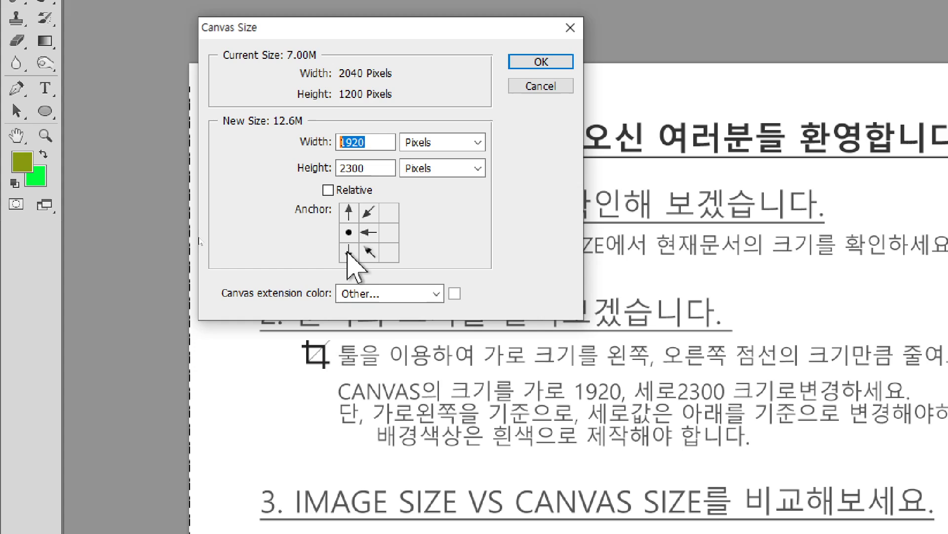
pyautogui.click(369, 213)
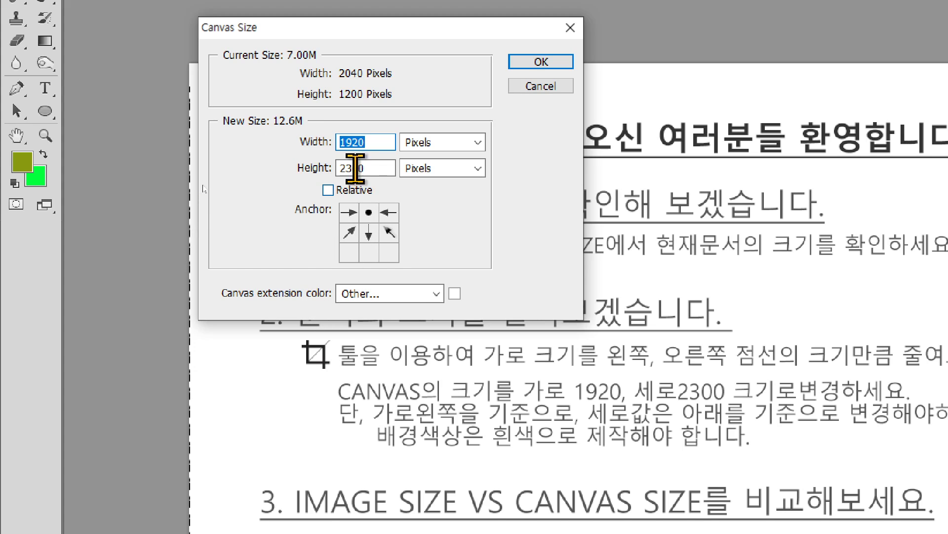
pyautogui.doubleClick(380, 168)
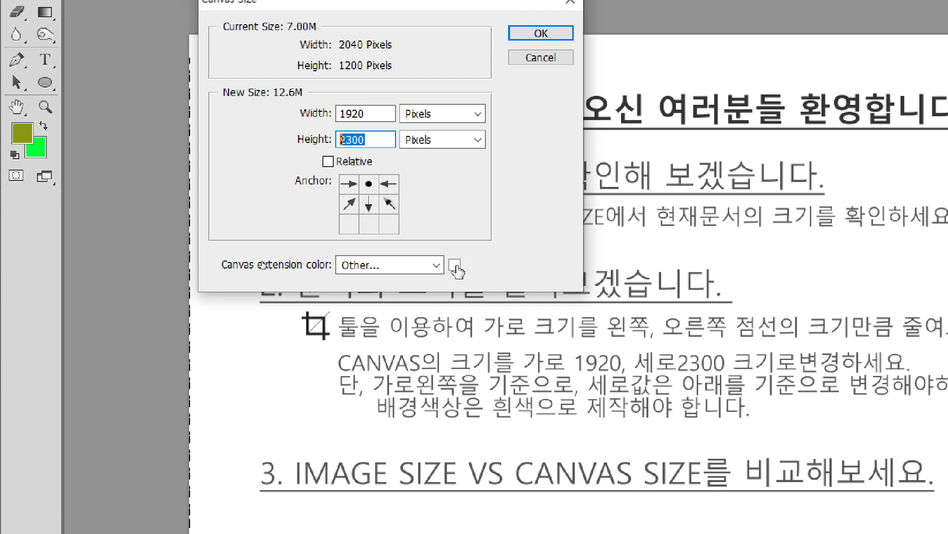
# Step: Try a custom red, eb1010, as the canvas extension color and reopen its color picker
pyautogui.click(455, 266)
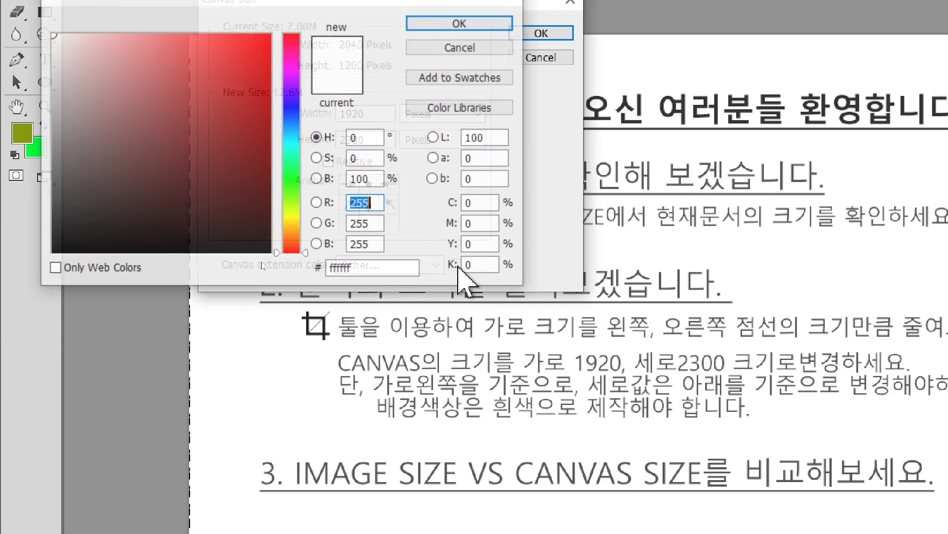
pyautogui.click(228, 107)
pyautogui.click(256, 50)
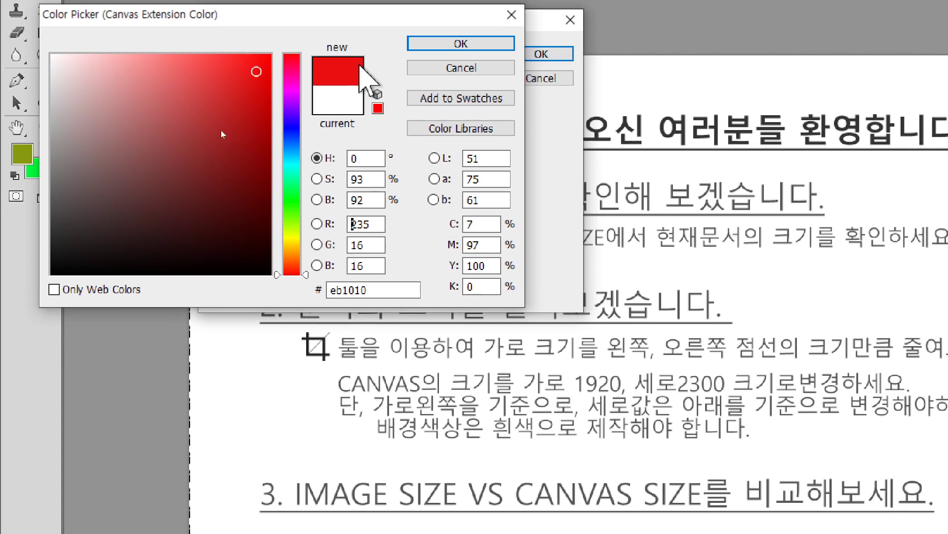
pyautogui.click(459, 23)
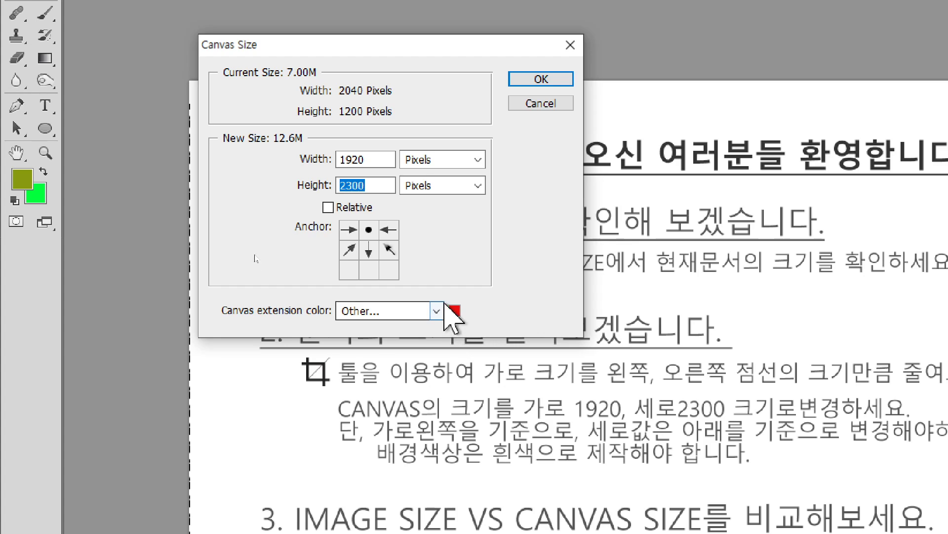
pyautogui.click(363, 312)
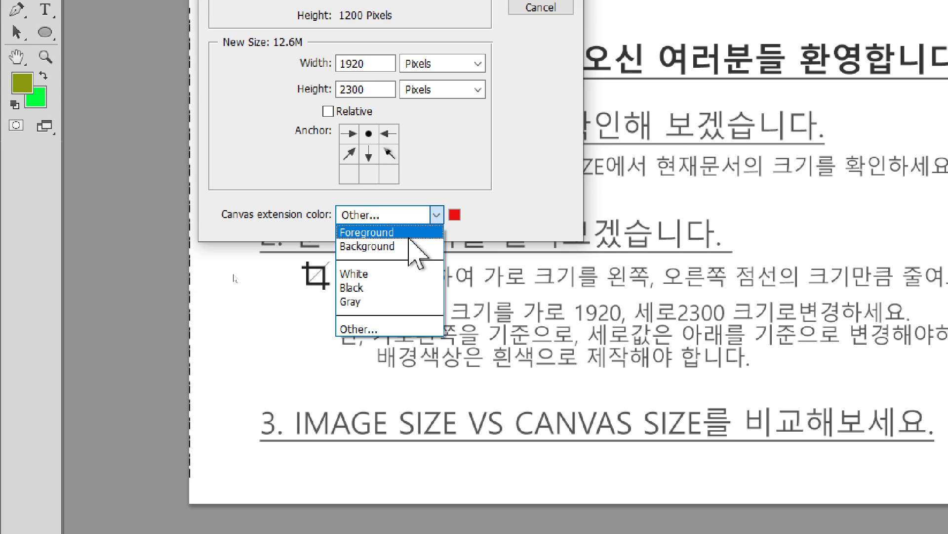
pyautogui.click(295, 201)
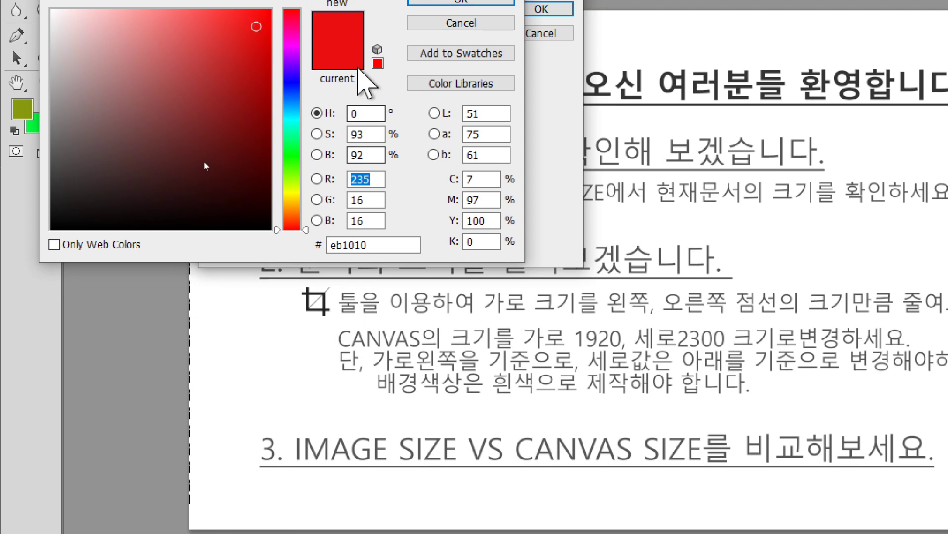
pyautogui.press('Return')
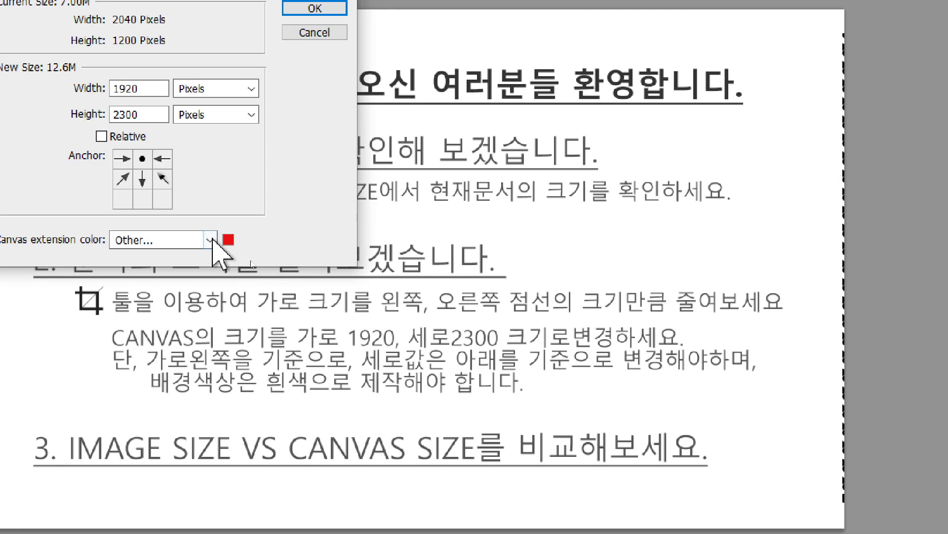
# Step: Set the canvas extension color to White and apply the new canvas size, accepting the clipping
pyautogui.click(250, 261)
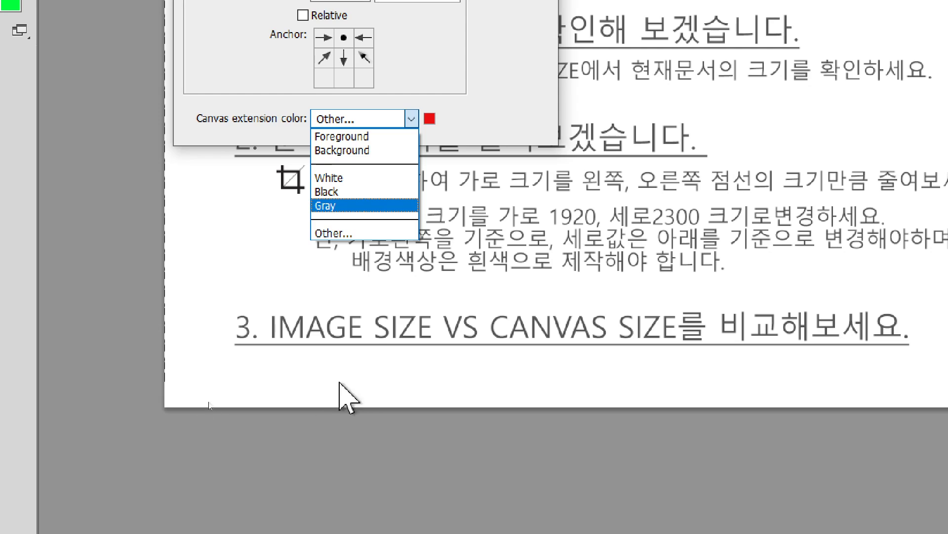
pyautogui.click(330, 178)
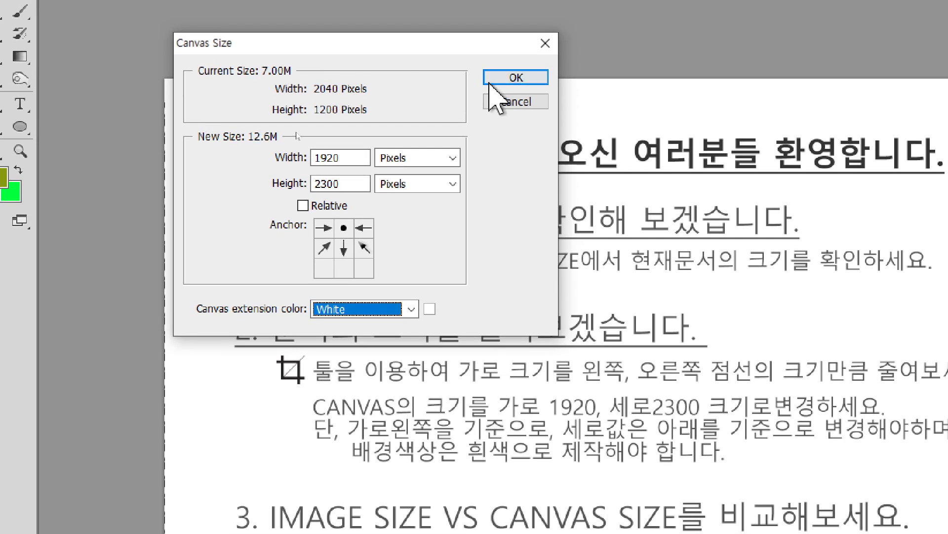
pyautogui.click(497, 79)
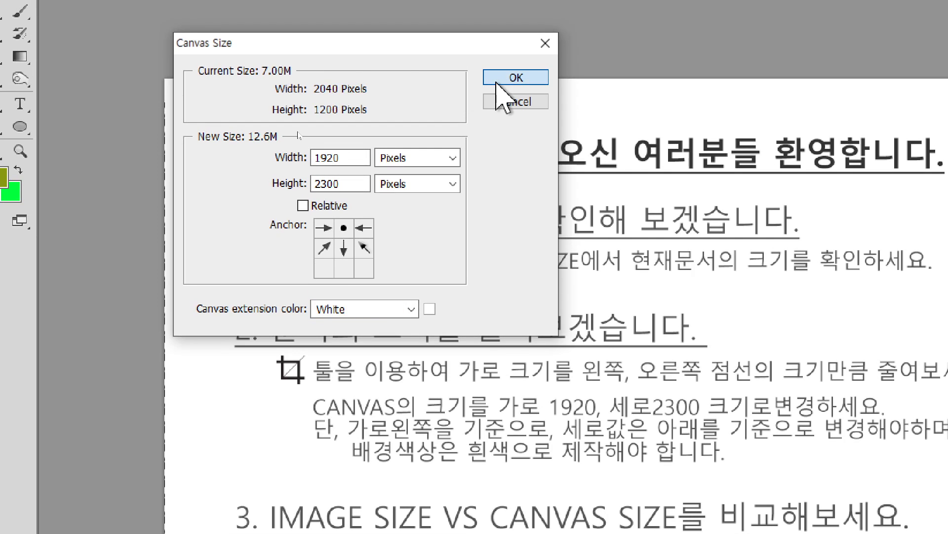
pyautogui.moveTo(808, 131); pyautogui.dragTo(650, 136)
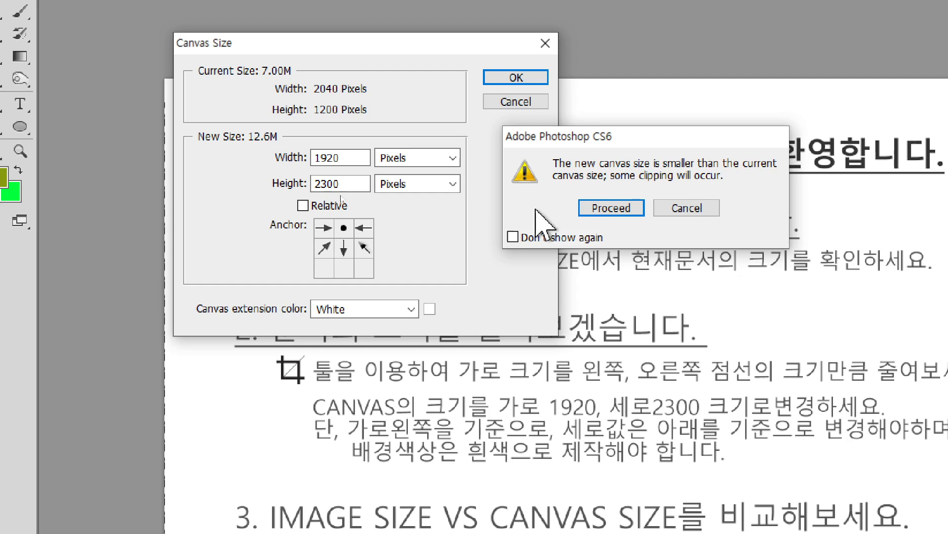
pyautogui.click(630, 207)
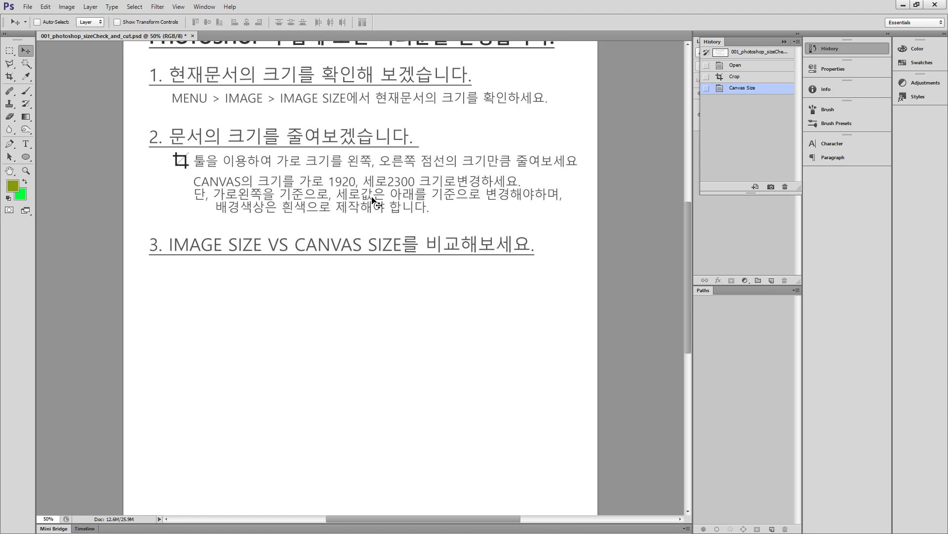
# Step: Examine the resized canvas at several magnifications, both as a whole and close up on the text
pyautogui.hotkey('ctrl', '-')
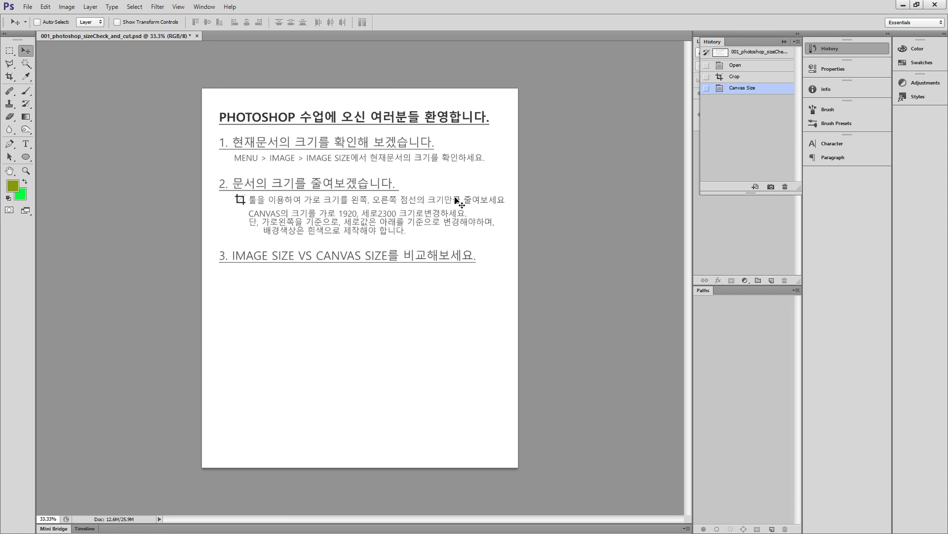
pyautogui.hotkey('ctrl', '+')
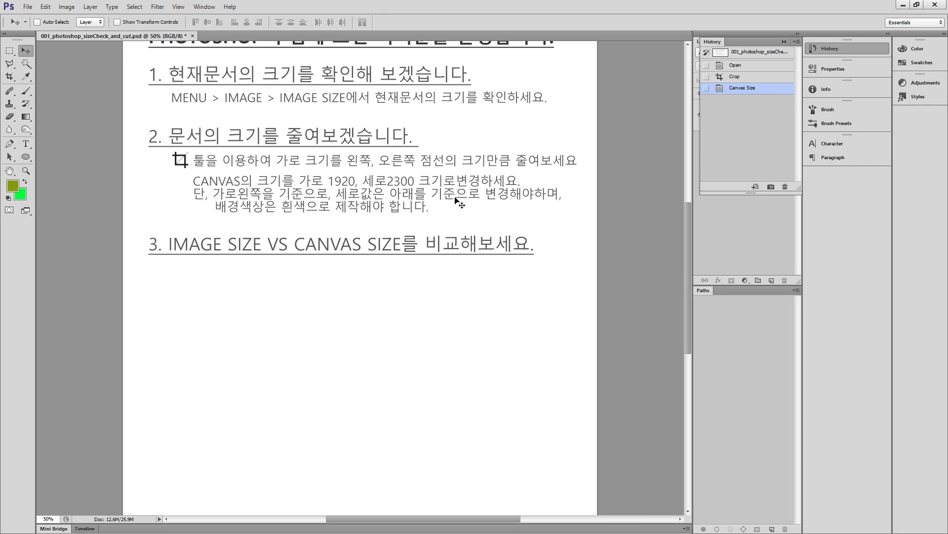
pyautogui.hotkey('ctrl', '+')
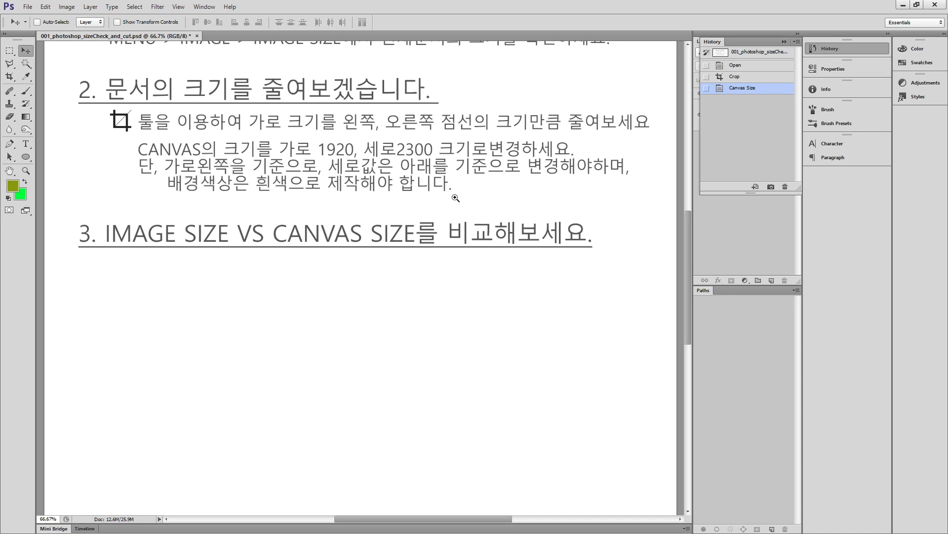
pyautogui.click(297, 195)
pyautogui.moveTo(194, 149); pyautogui.dragTo(345, 263)
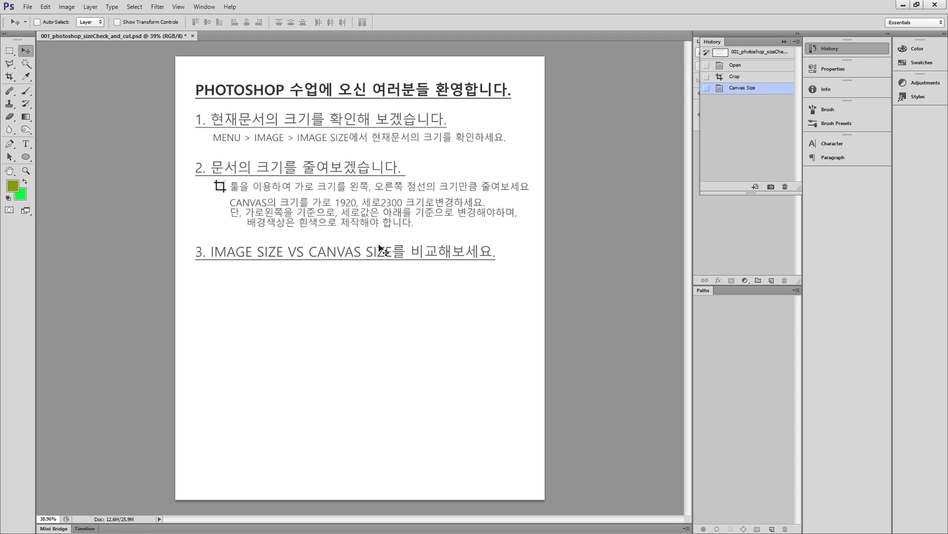
pyautogui.hotkey('ctrl', '-')
pyautogui.hotkey('ctrl', '-')
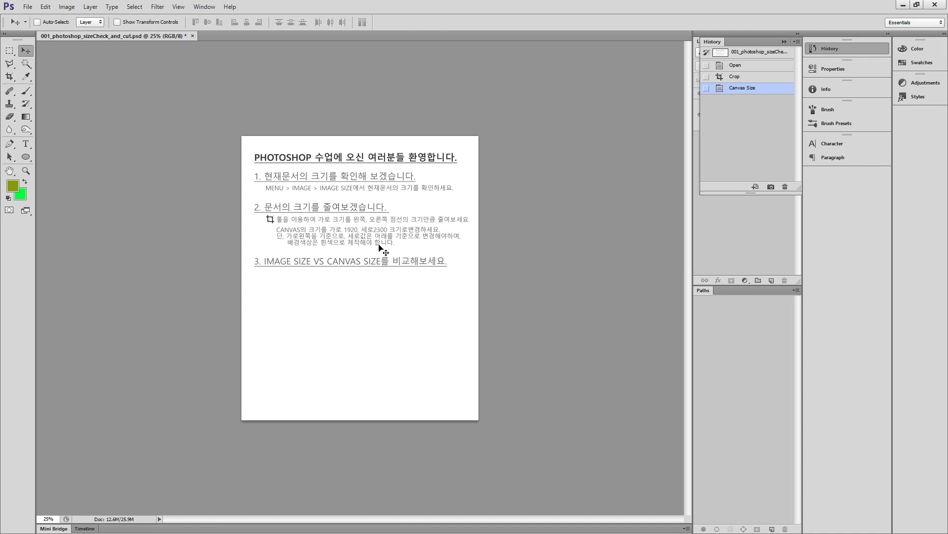
pyautogui.scroll(2, 380, 246)
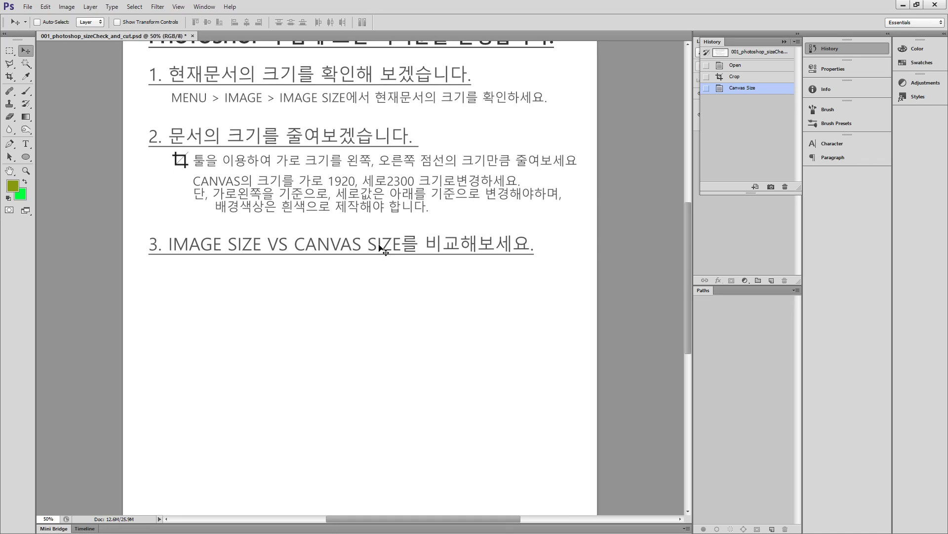
pyautogui.scroll(-1, 379, 245)
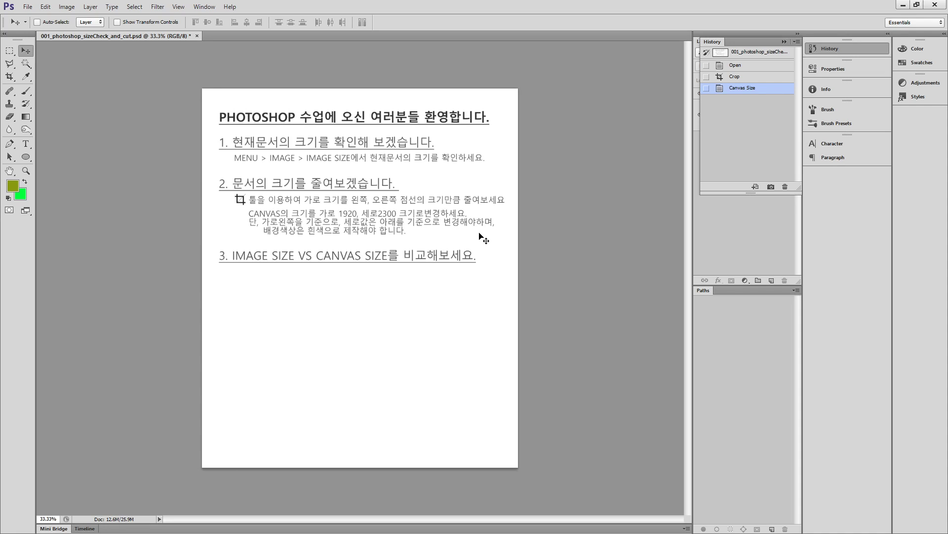
pyautogui.hotkey('ctrl', '+')
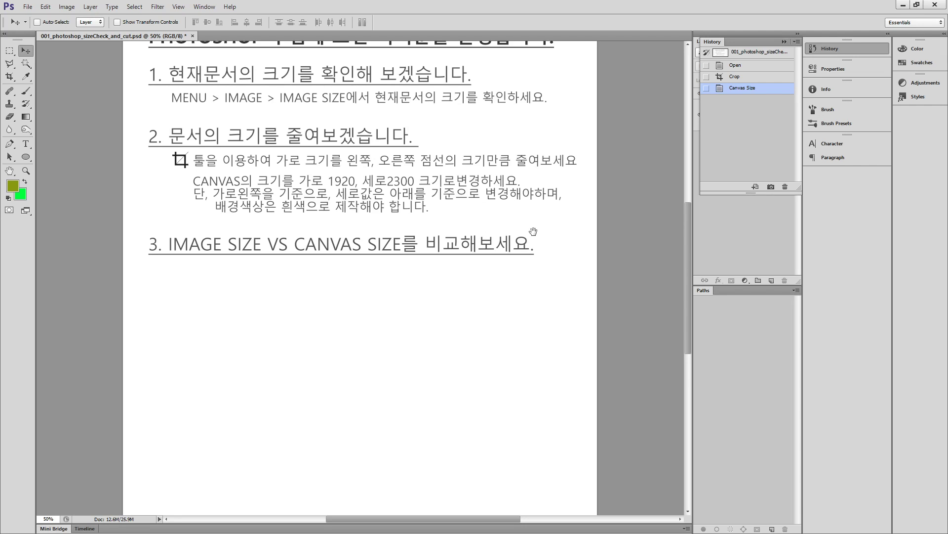
# Step: Pan around the document at 50% to inspect the canvas edges and the white area added below the text
pyautogui.moveTo(555, 223); pyautogui.dragTo(328, 271)
pyautogui.moveTo(325, 163); pyautogui.dragTo(561, 251)
pyautogui.moveTo(382, 279); pyautogui.dragTo(521, 165)
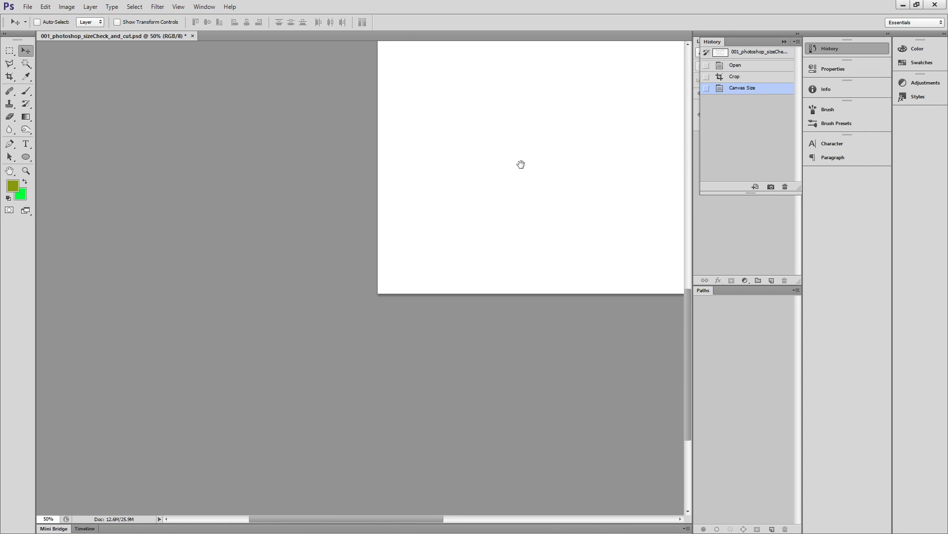
pyautogui.moveTo(573, 138); pyautogui.dragTo(222, 313)
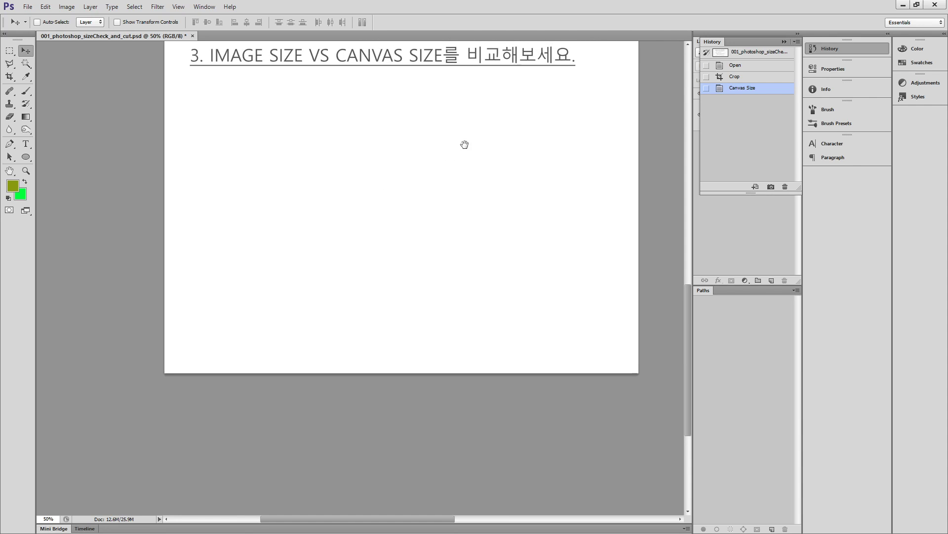
pyautogui.moveTo(506, 112); pyautogui.dragTo(324, 362)
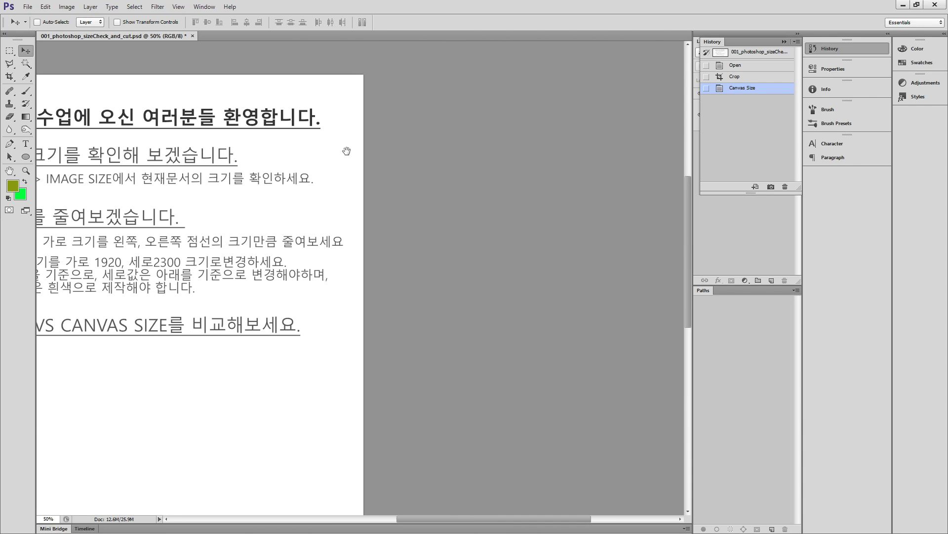
pyautogui.moveTo(355, 167); pyautogui.dragTo(167, 337)
pyautogui.moveTo(152, 391); pyautogui.dragTo(521, 333)
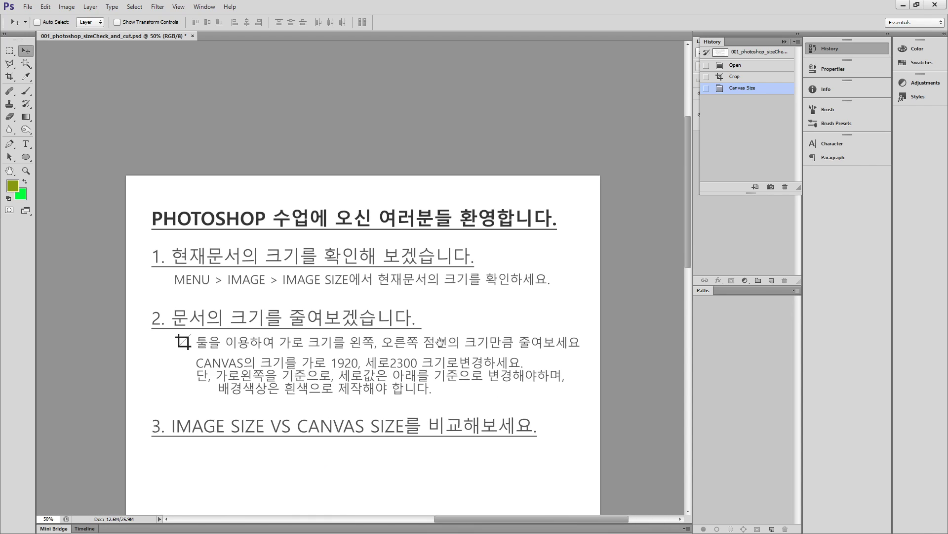
pyautogui.moveTo(529, 416); pyautogui.dragTo(474, 328)
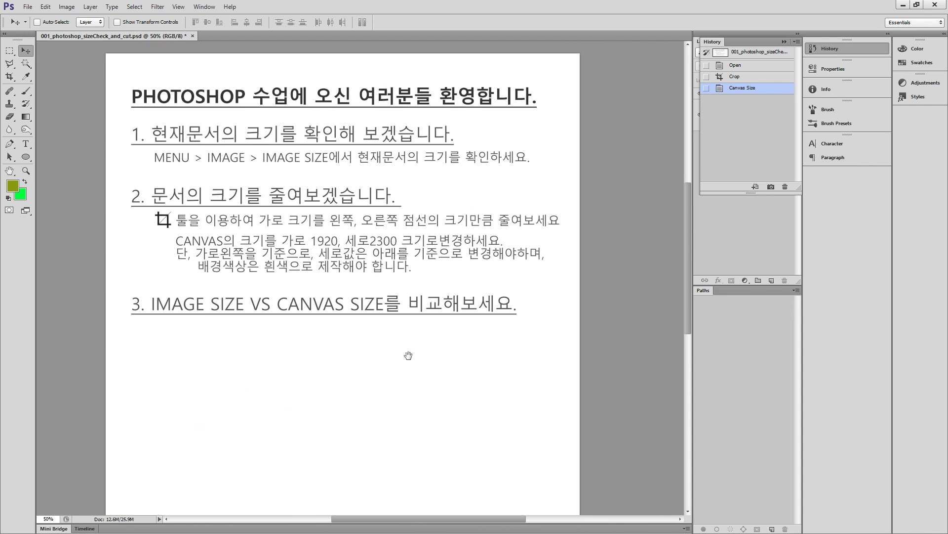
pyautogui.moveTo(439, 354); pyautogui.dragTo(439, 375)
pyautogui.moveTo(402, 303); pyautogui.dragTo(415, 335)
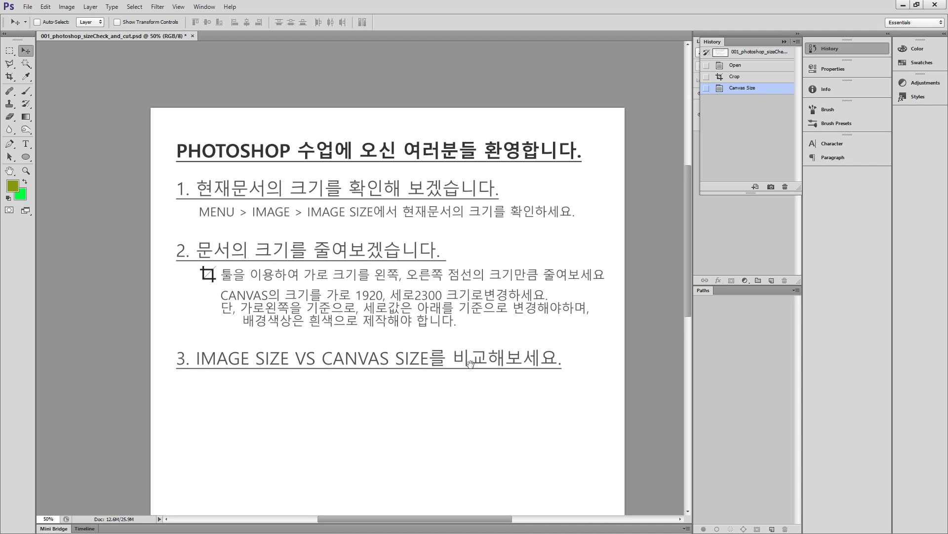
pyautogui.moveTo(478, 362); pyautogui.dragTo(418, 329)
pyautogui.moveTo(358, 348); pyautogui.dragTo(421, 327)
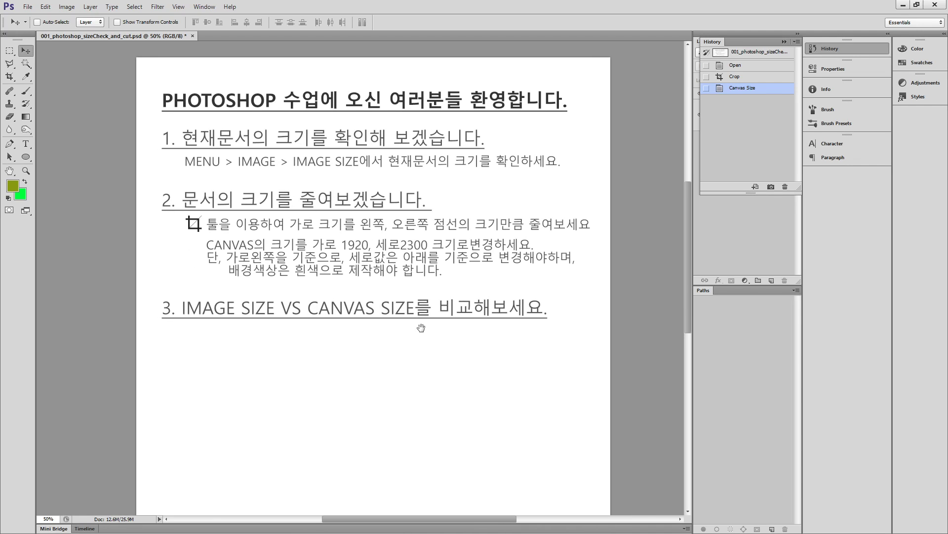
pyautogui.moveTo(395, 276); pyautogui.dragTo(393, 299)
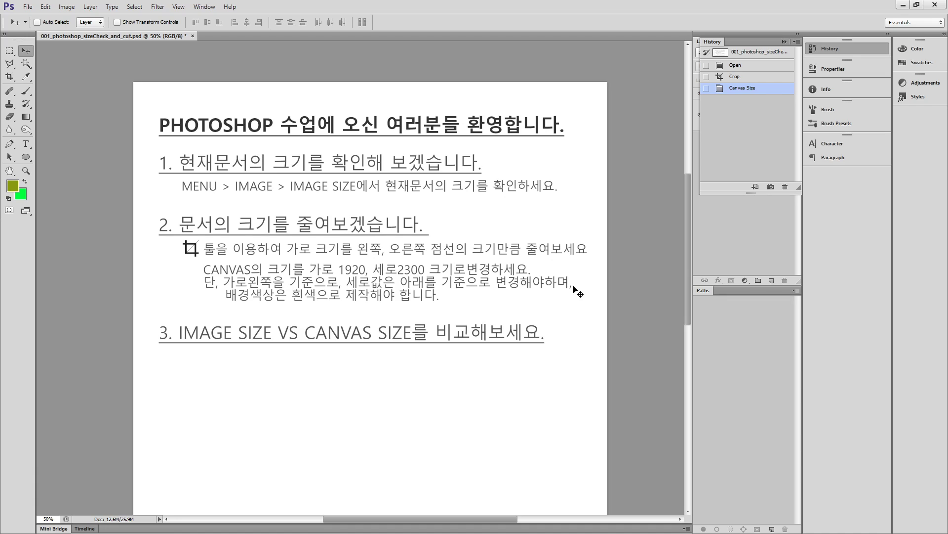
# Step: Fit the whole document on screen, view it at 100%, and fit it on screen again
pyautogui.hotkey('ctrl', '0')
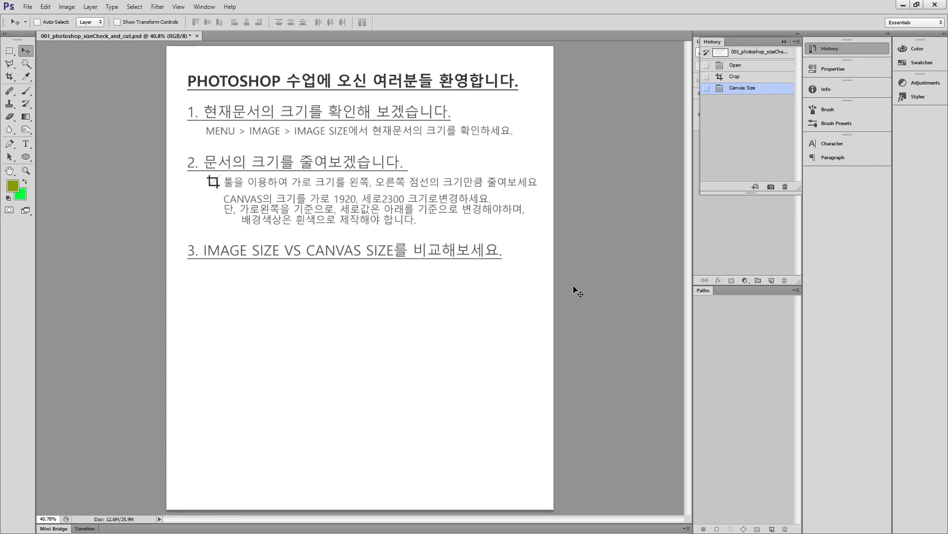
pyautogui.hotkey('ctrl', '1')
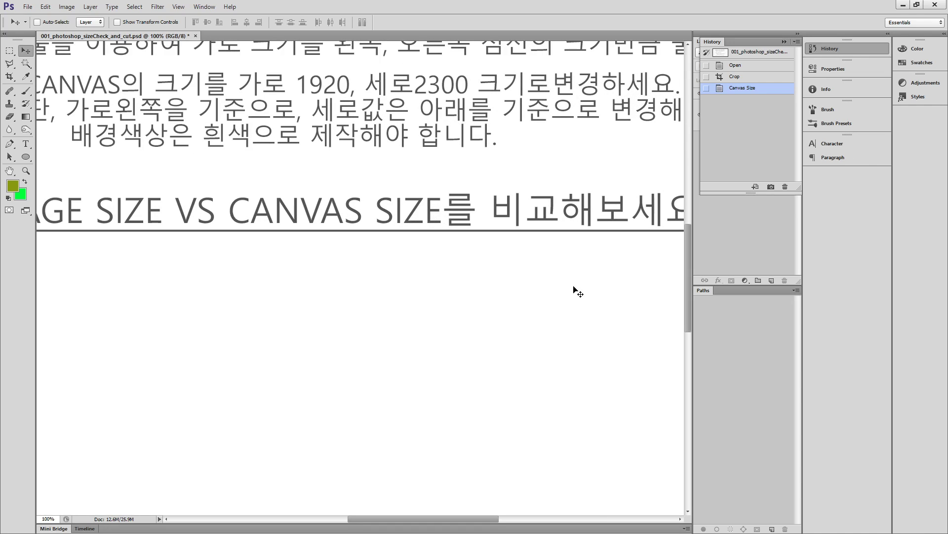
pyautogui.hotkey('ctrl', '0')
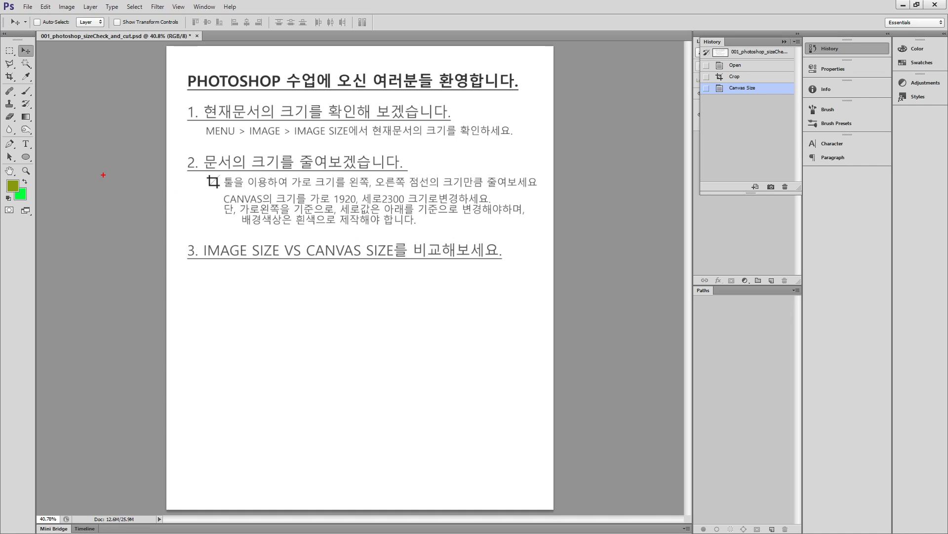
pyautogui.moveTo(103, 175); pyautogui.dragTo(128, 151)
pyautogui.moveTo(595, 185)
pyautogui.mouseDown()
pyautogui.moveTo(611, 208)
pyautogui.moveTo(625, 169)
pyautogui.mouseUp()
pyautogui.hotkey('ctrl', 'z')
pyautogui.hotkey('ctrl', 'z')
pyautogui.moveTo(166, 45)
pyautogui.mouseDown()
pyautogui.moveTo(283, 97)
pyautogui.moveTo(555, 508)
pyautogui.mouseUp()
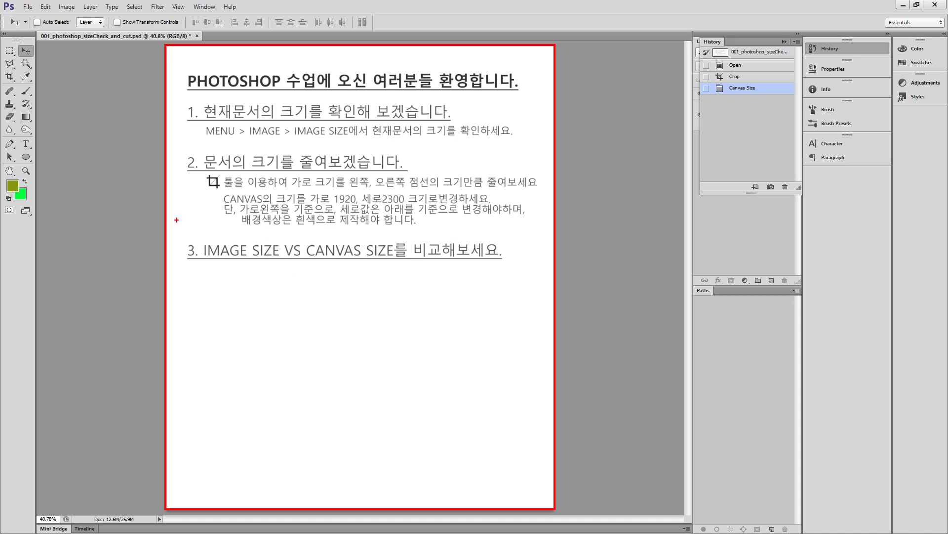
pyautogui.moveTo(176, 220)
pyautogui.mouseDown()
pyautogui.moveTo(349, 214)
pyautogui.moveTo(552, 229)
pyautogui.moveTo(520, 242)
pyautogui.mouseUp()
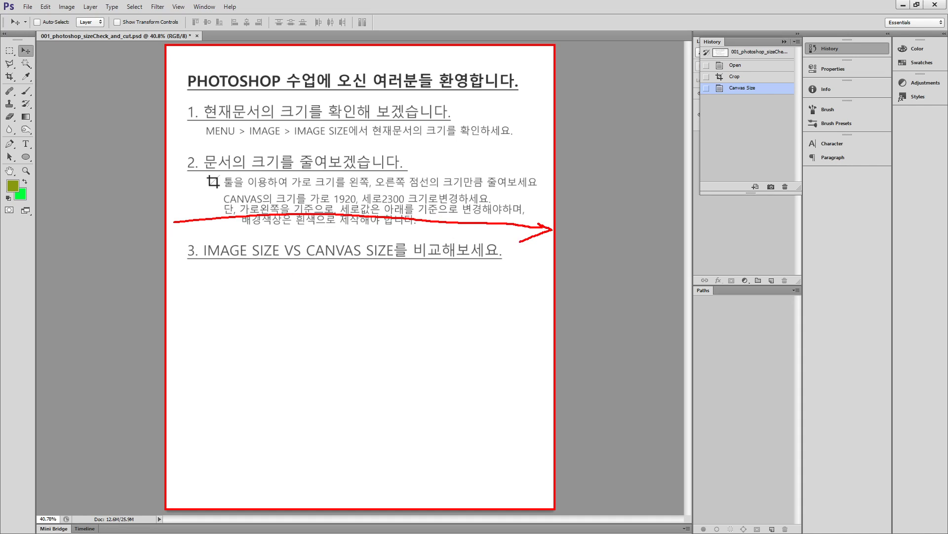
pyautogui.moveTo(191, 208); pyautogui.dragTo(181, 232)
pyautogui.moveTo(371, 50)
pyautogui.mouseDown()
pyautogui.moveTo(363, 504)
pyautogui.moveTo(374, 491)
pyautogui.mouseUp()
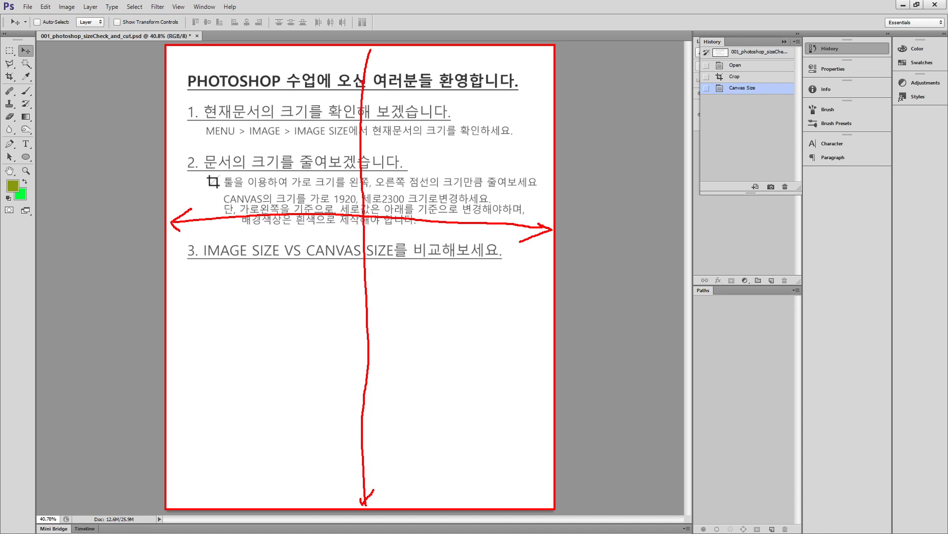
pyautogui.moveTo(360, 61)
pyautogui.mouseDown()
pyautogui.moveTo(368, 50)
pyautogui.moveTo(401, 65)
pyautogui.mouseUp()
pyautogui.press('Escape')
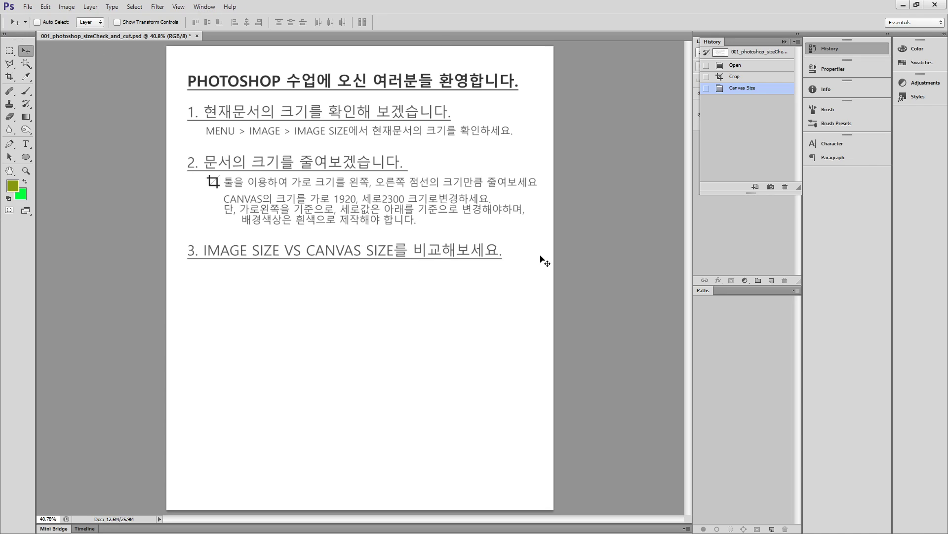
pyautogui.keyDown('ctrl'); pyautogui.click(388, 248); pyautogui.keyUp('ctrl')
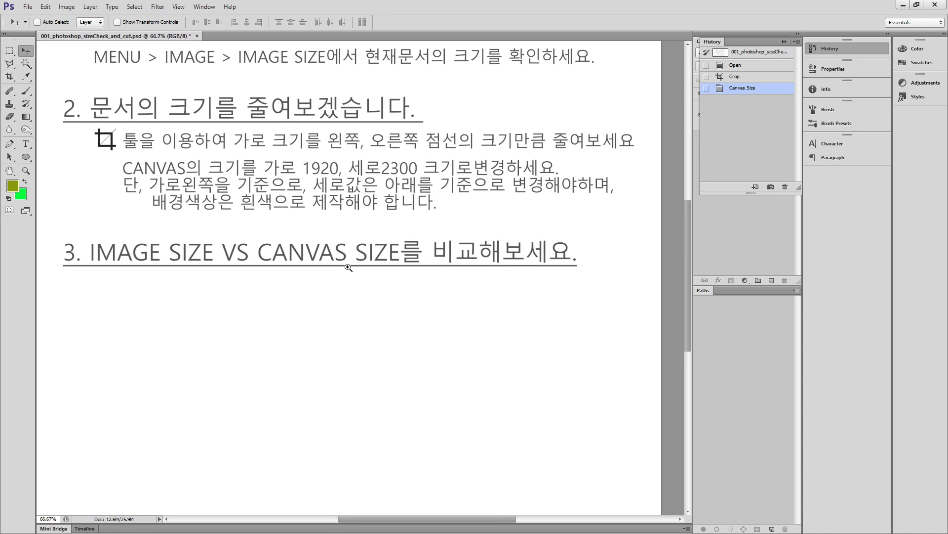
pyautogui.moveTo(348, 267); pyautogui.dragTo(365, 188)
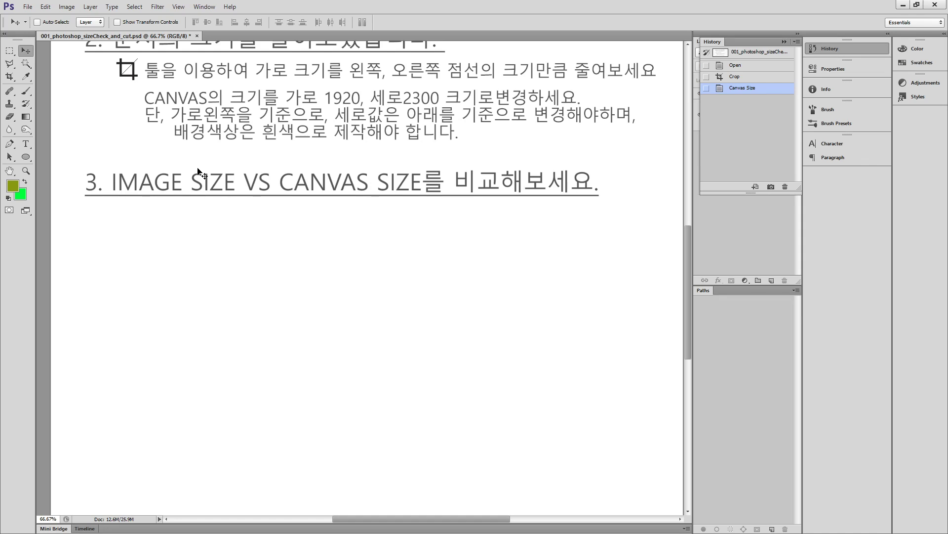
pyautogui.scroll(-3, 198, 170)
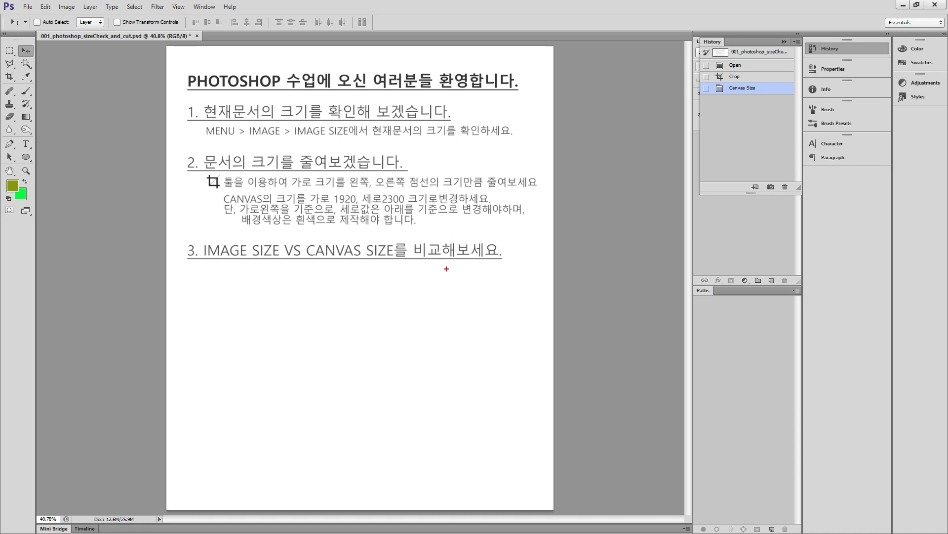
pyautogui.moveTo(446, 268)
pyautogui.mouseDown()
pyautogui.moveTo(291, 233)
pyautogui.moveTo(274, 116)
pyautogui.moveTo(417, 89)
pyautogui.moveTo(499, 179)
pyautogui.moveTo(426, 264)
pyautogui.moveTo(400, 275)
pyautogui.mouseUp()
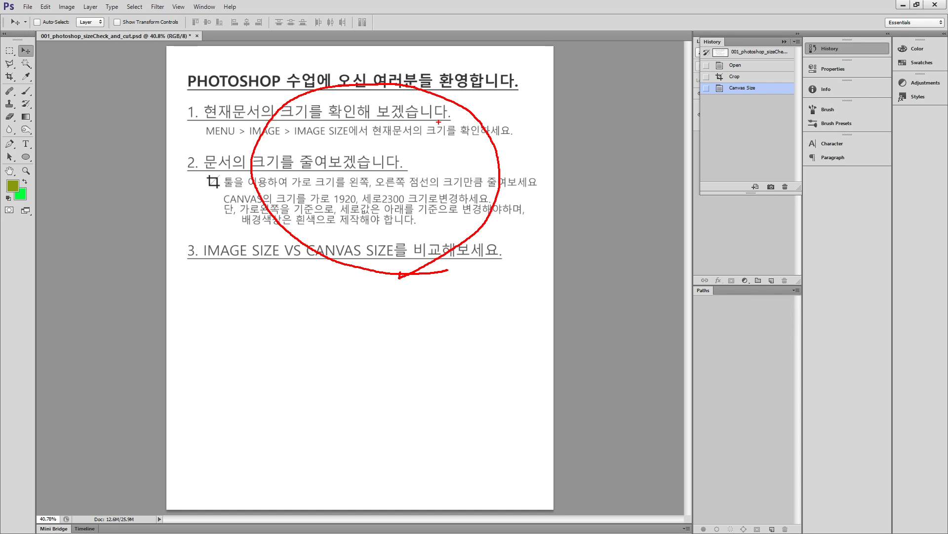
pyautogui.moveTo(455, 92); pyautogui.dragTo(308, 256)
pyautogui.moveTo(245, 91); pyautogui.dragTo(505, 267)
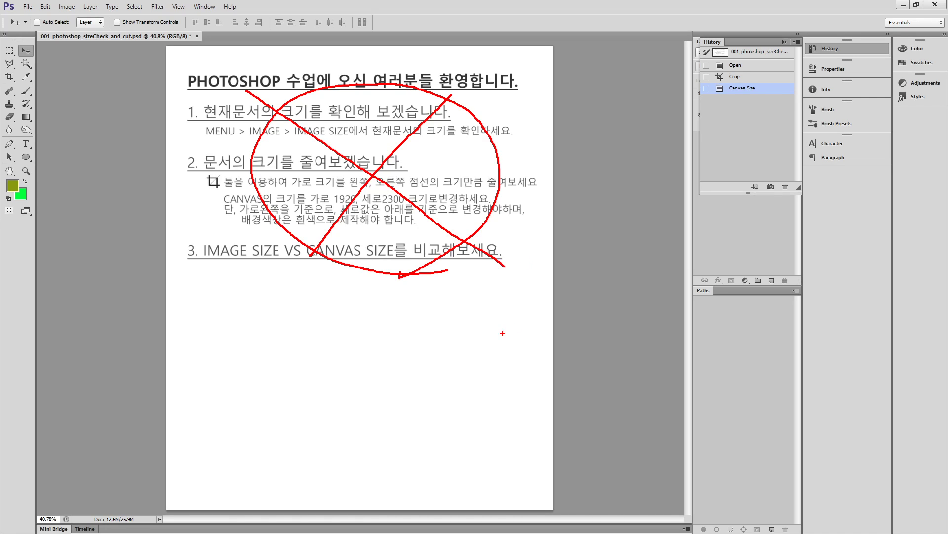
pyautogui.moveTo(486, 325)
pyautogui.mouseDown()
pyautogui.moveTo(508, 358)
pyautogui.moveTo(537, 295)
pyautogui.mouseUp()
pyautogui.press('Escape')
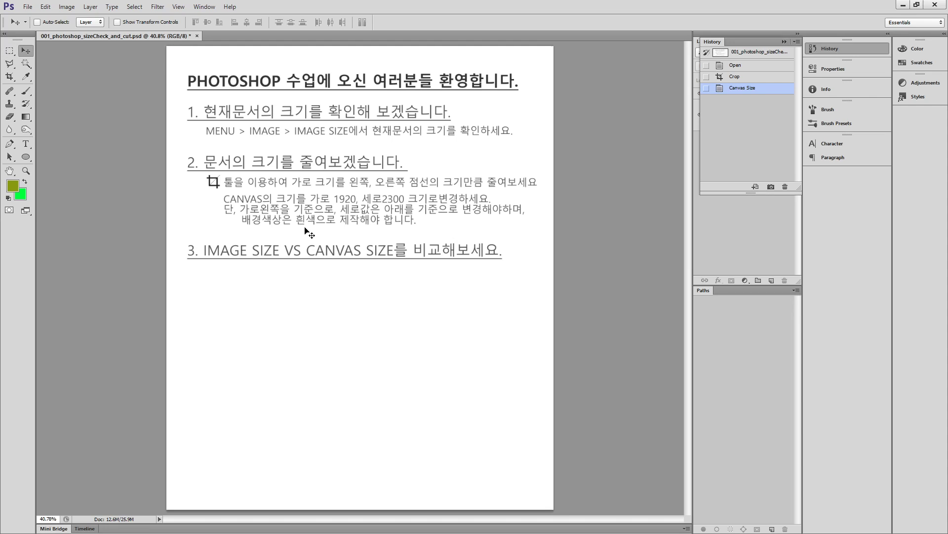
pyautogui.click(66, 7)
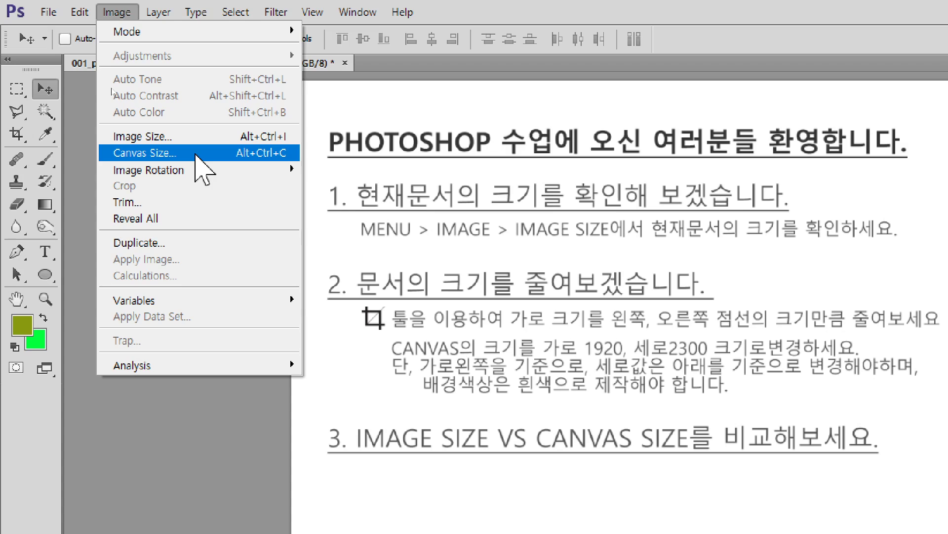
# Step: Crop the document with the Crop tool to a smaller rectangle around most of the title and the first two sections
pyautogui.click(11, 138)
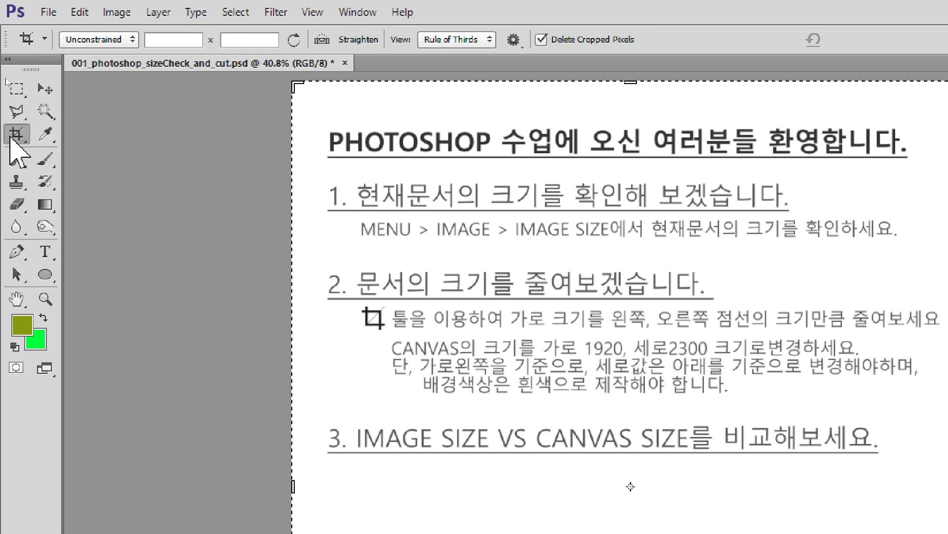
pyautogui.rightClick(10, 138)
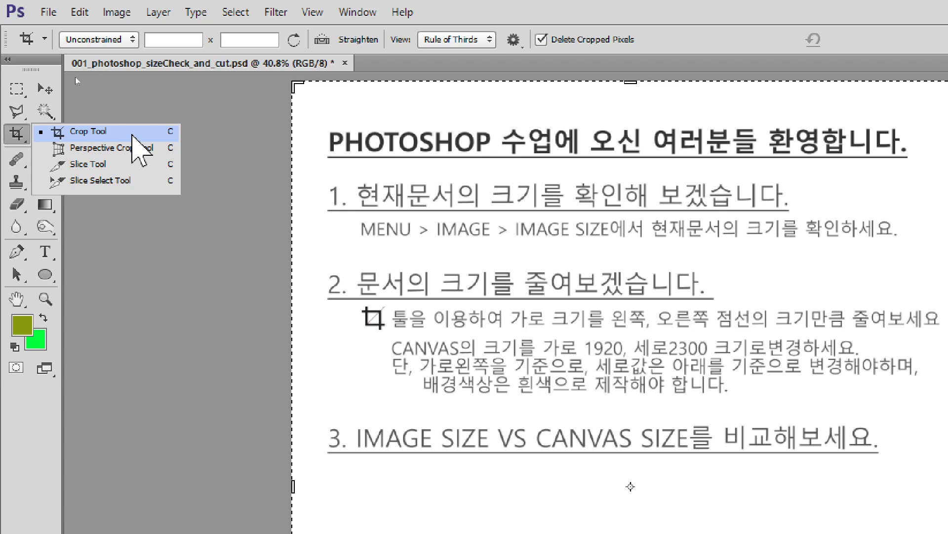
pyautogui.click(107, 11)
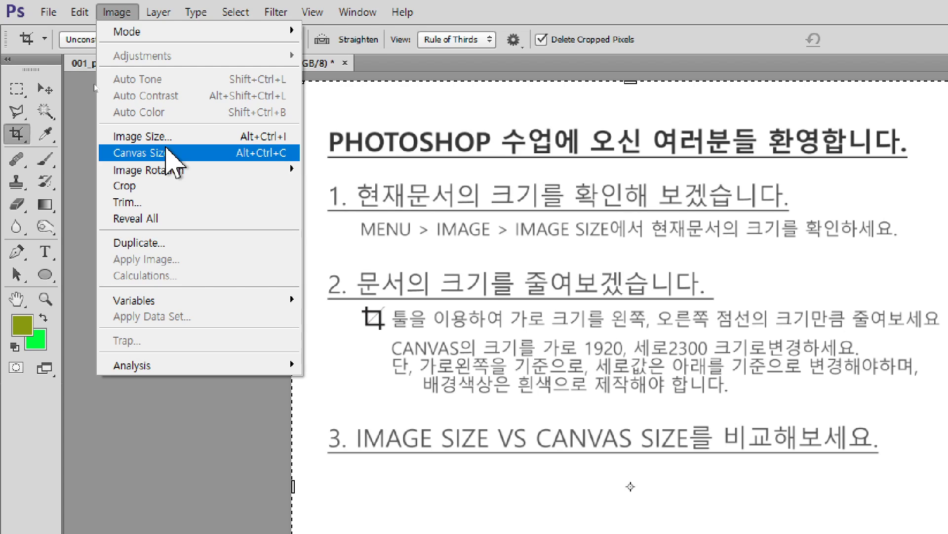
pyautogui.click(16, 133)
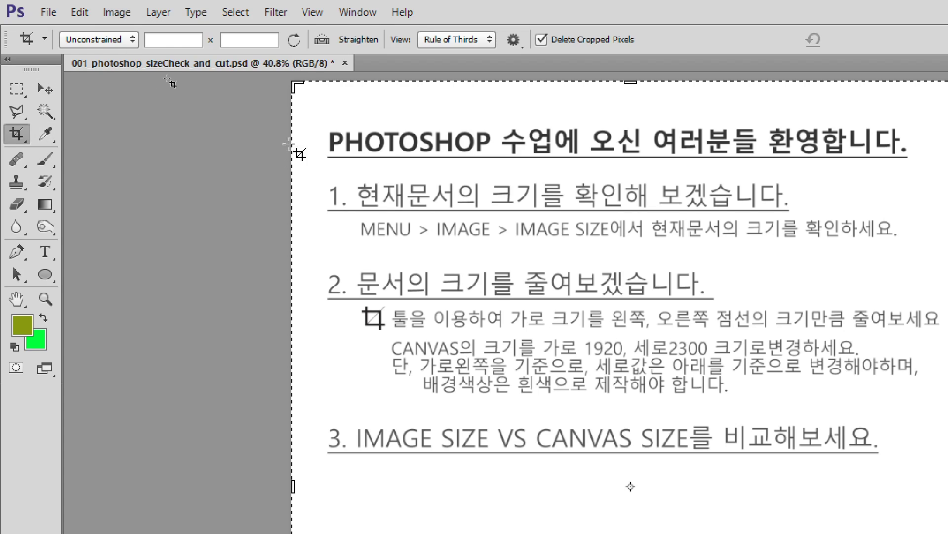
pyautogui.moveTo(306, 115); pyautogui.dragTo(831, 390)
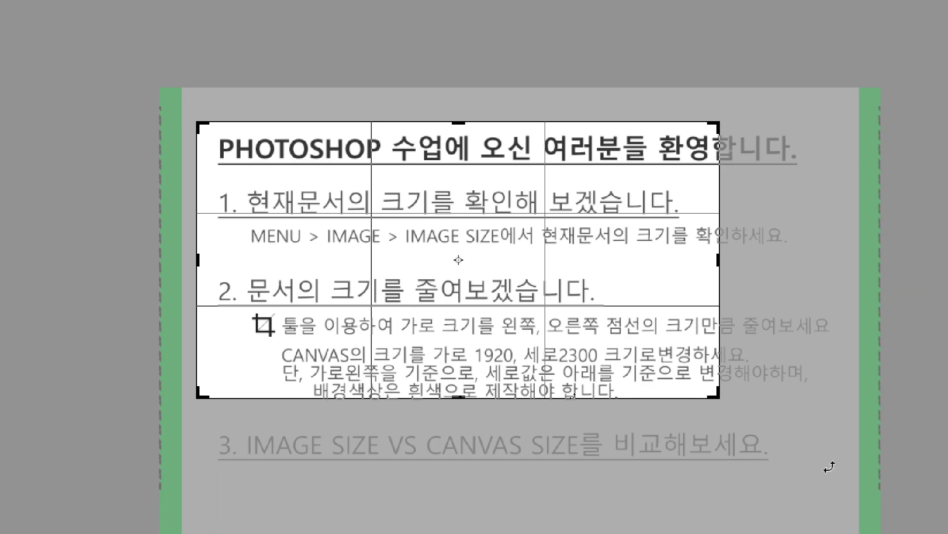
pyautogui.press('Return')
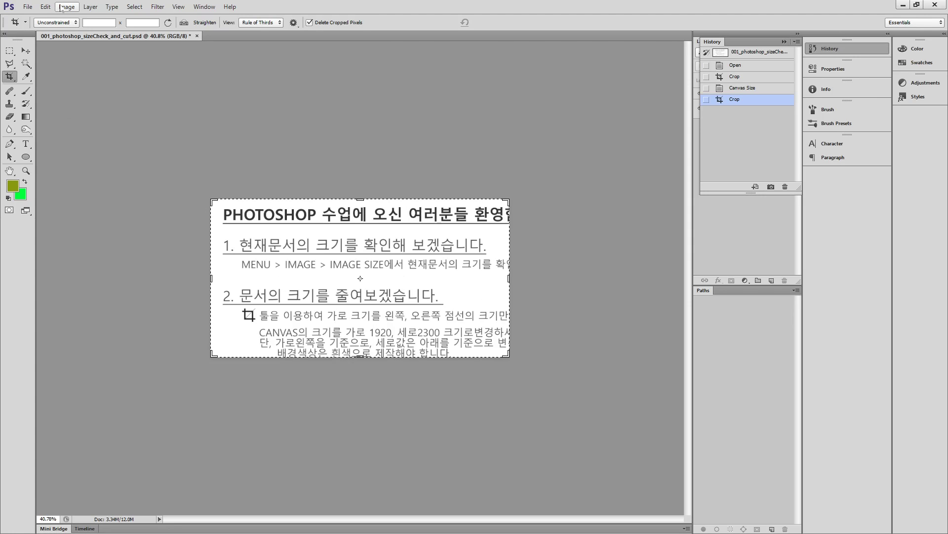
# Step: Revert the document to its originally opened history state and activate the Move tool
pyautogui.click(67, 7)
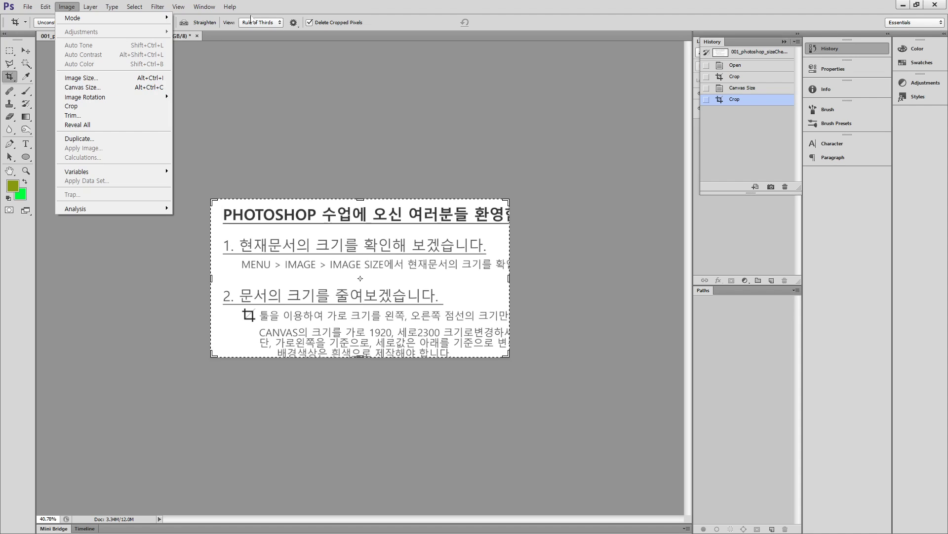
pyautogui.click(279, 6)
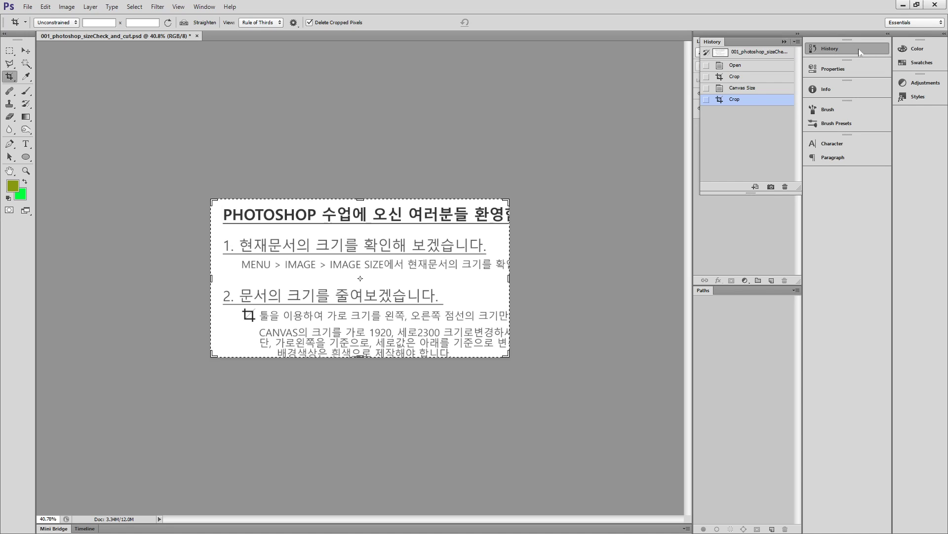
pyautogui.click(748, 66)
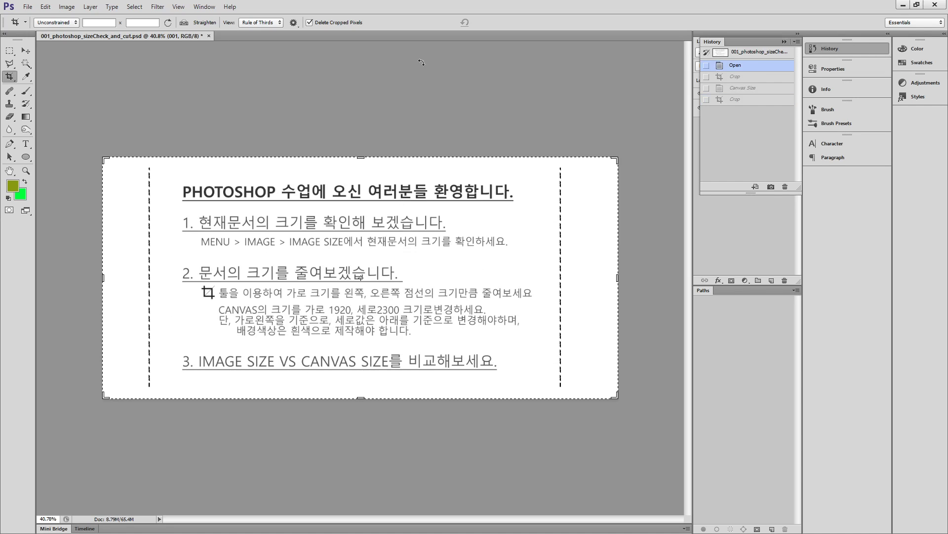
pyautogui.click(26, 51)
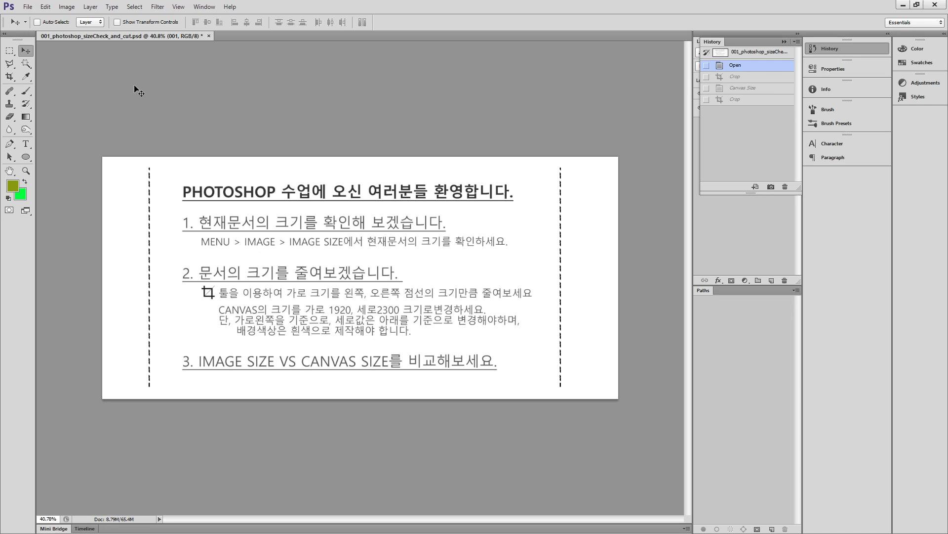